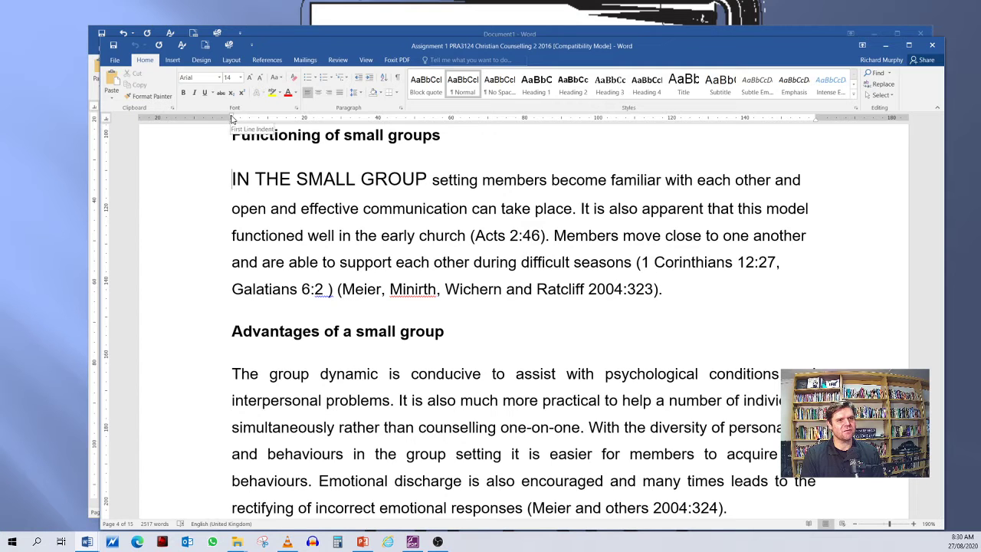
Step: Try first-line indents of about 5, 20 and 17.5 mm on the paragraph under "Functioning of small groups", and return it to the margin
{"action": "left_click_drag", "start_coordinate": [232, 119], "coordinate": [250, 119]}
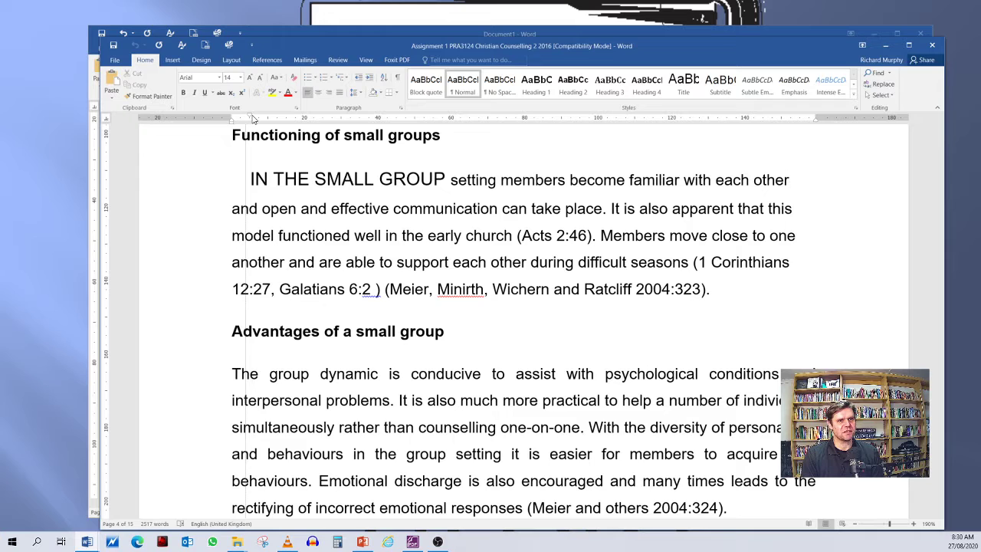
{"action": "left_click_drag", "start_coordinate": [253, 118], "coordinate": [303, 117]}
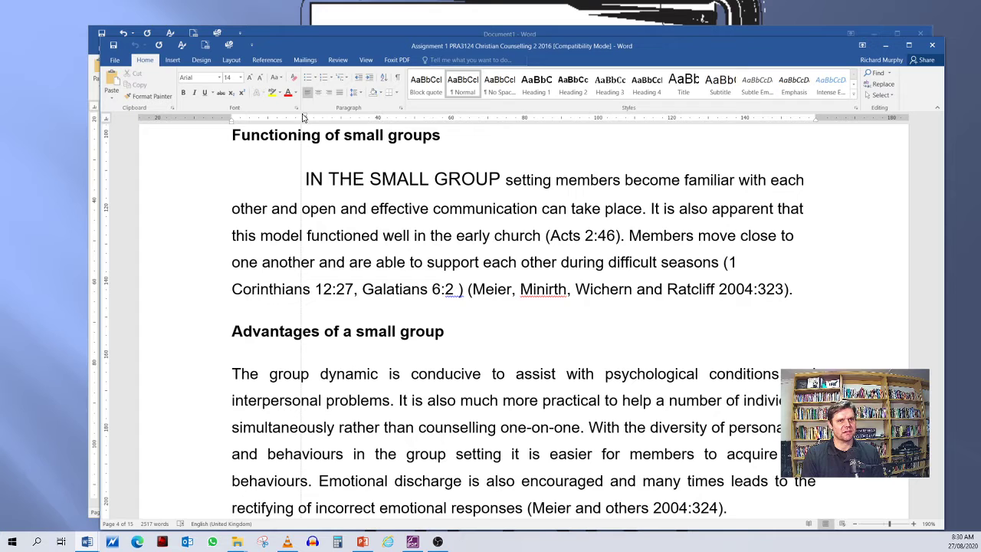
{"action": "mouse_move", "coordinate": [304, 117]}
{"action": "left_mouse_down"}
{"action": "mouse_move", "coordinate": [335, 118]}
{"action": "mouse_move", "coordinate": [298, 115]}
{"action": "left_mouse_up"}
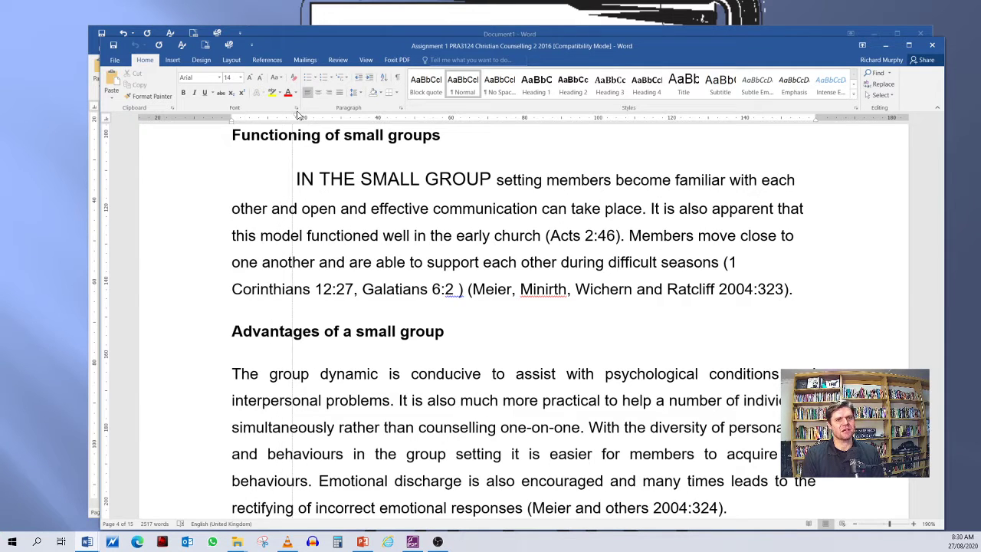
{"action": "mouse_move", "coordinate": [299, 114]}
{"action": "left_mouse_down"}
{"action": "mouse_move", "coordinate": [231, 115]}
{"action": "mouse_move", "coordinate": [303, 122]}
{"action": "mouse_move", "coordinate": [233, 121]}
{"action": "left_mouse_up"}
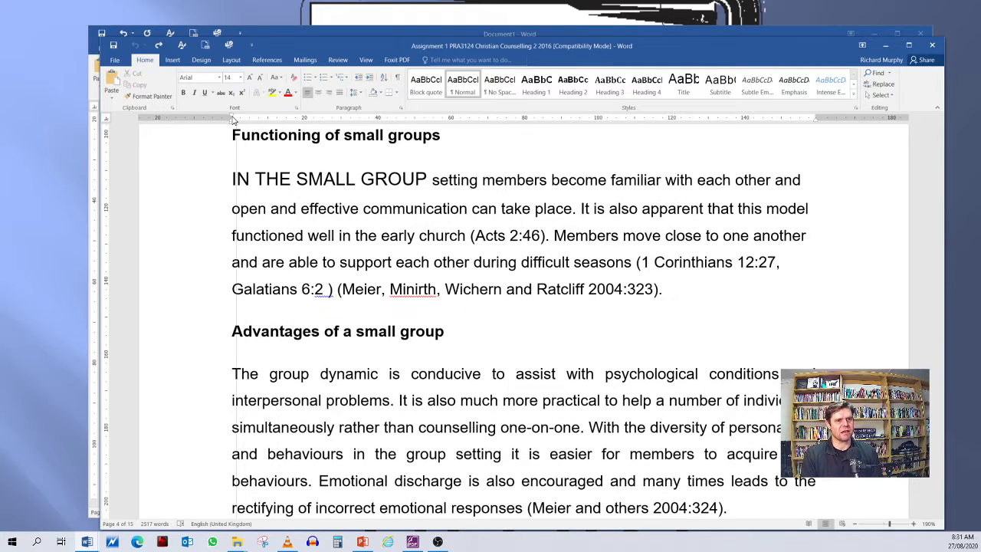
Step: Show the document's formatting marks to inspect the paragraph endings, and hide them again
{"action": "left_click_drag", "start_coordinate": [233, 180], "coordinate": [700, 294]}
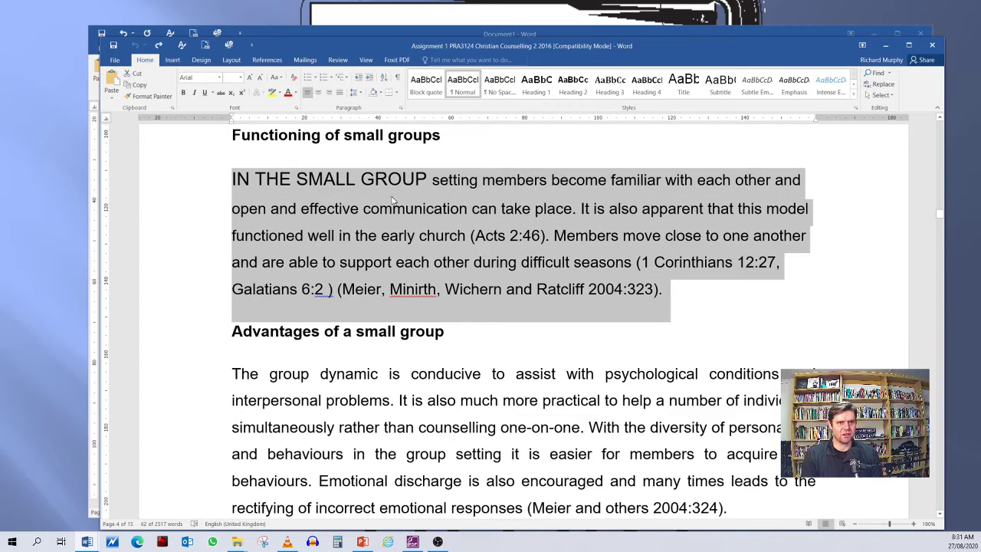
{"action": "left_click", "coordinate": [301, 208]}
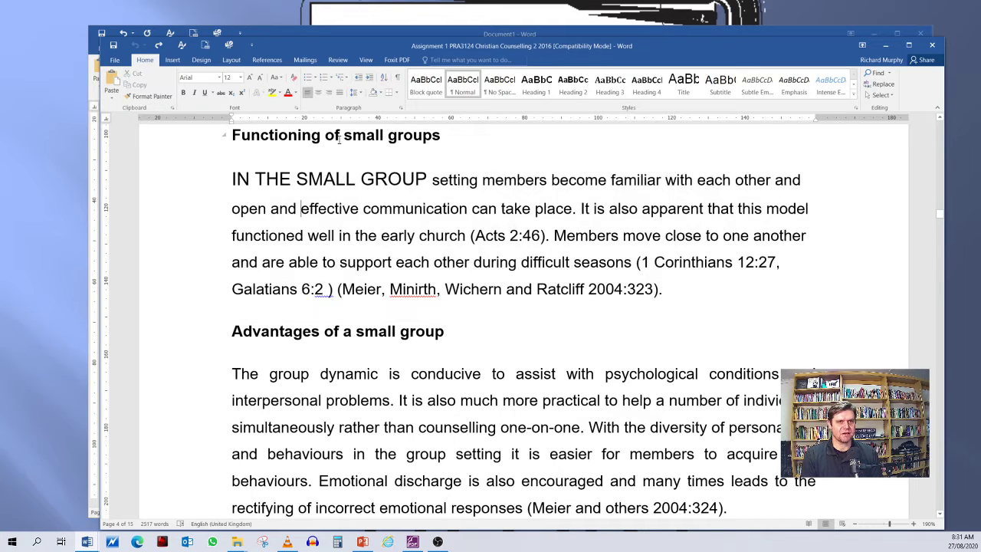
{"action": "left_click", "coordinate": [397, 80]}
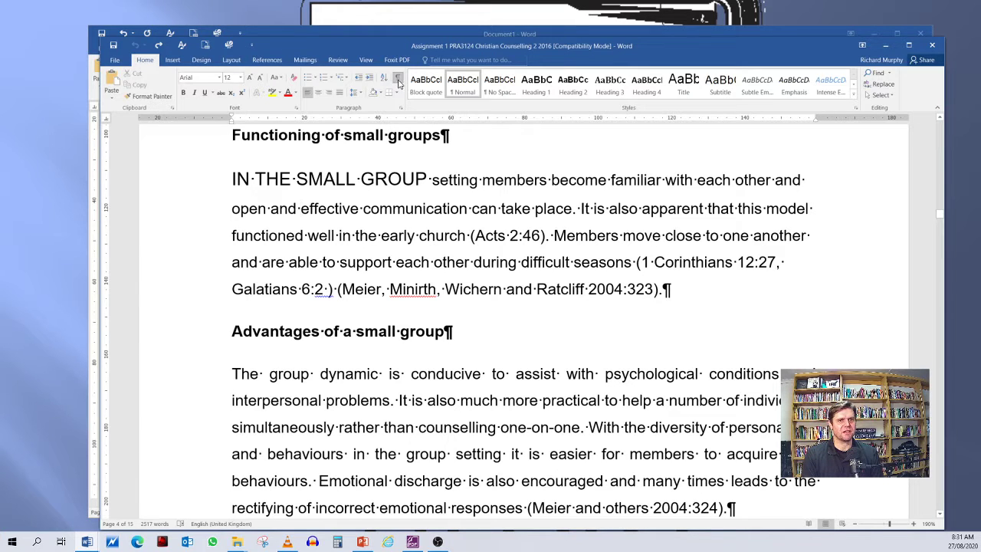
{"action": "left_click", "coordinate": [397, 79]}
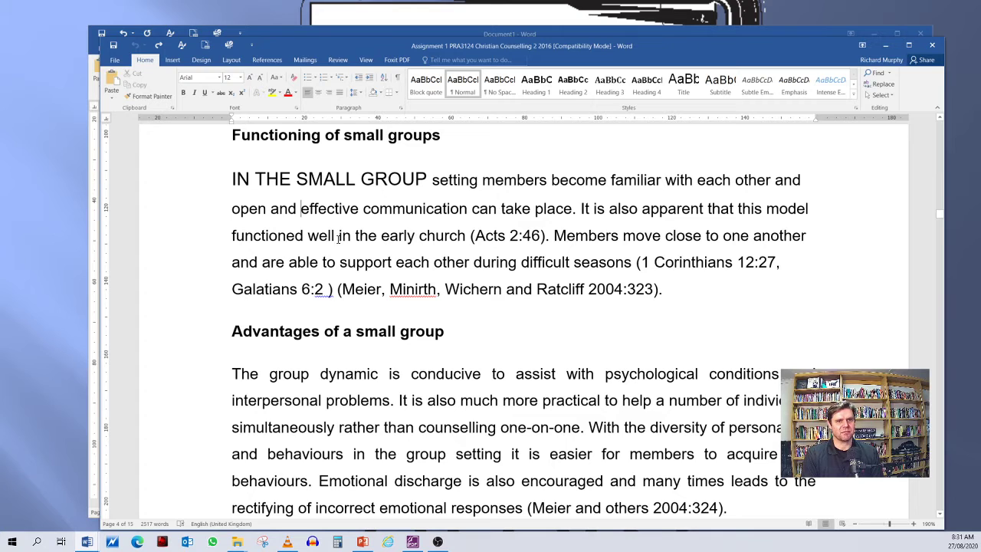
Step: Try extending the whole "IN THE SMALL GROUP" paragraph about 12.5 mm into the left margin, and undo it
{"action": "left_click_drag", "start_coordinate": [232, 179], "coordinate": [675, 285]}
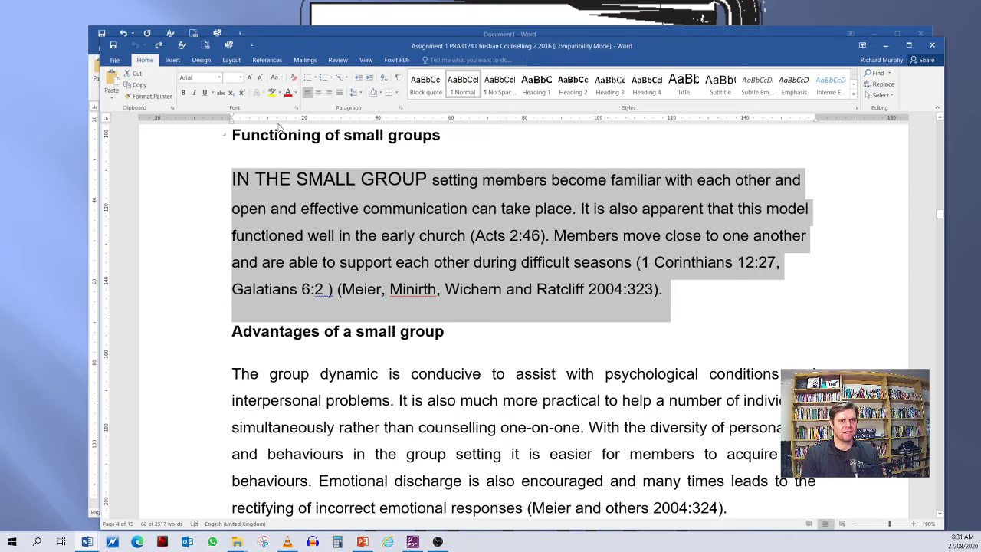
{"action": "mouse_move", "coordinate": [233, 118]}
{"action": "left_mouse_down"}
{"action": "mouse_move", "coordinate": [283, 120]}
{"action": "mouse_move", "coordinate": [236, 121]}
{"action": "left_mouse_up"}
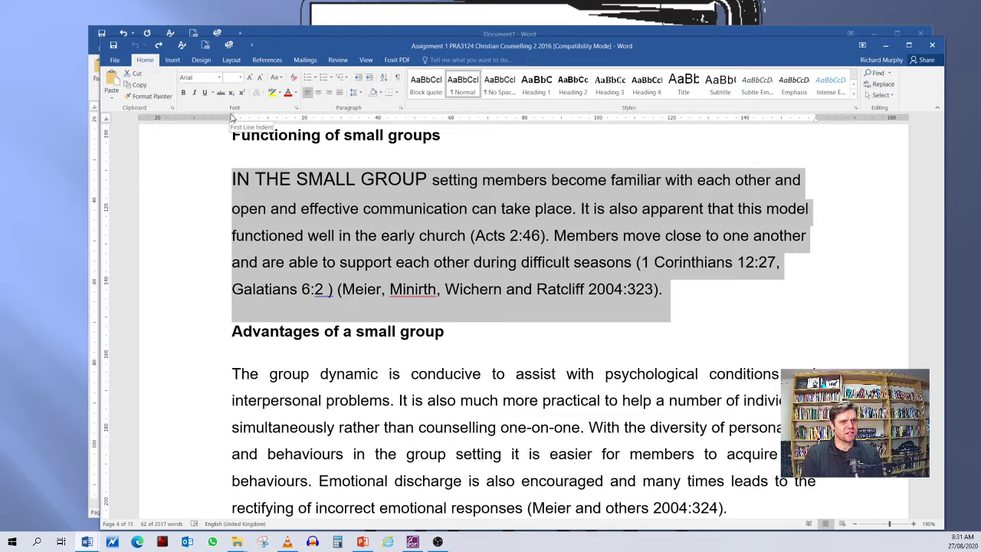
{"action": "mouse_move", "coordinate": [231, 117]}
{"action": "left_mouse_down"}
{"action": "mouse_move", "coordinate": [316, 122]}
{"action": "mouse_move", "coordinate": [228, 122]}
{"action": "mouse_move", "coordinate": [251, 123]}
{"action": "mouse_move", "coordinate": [198, 132]}
{"action": "mouse_move", "coordinate": [234, 134]}
{"action": "mouse_move", "coordinate": [186, 135]}
{"action": "left_mouse_up"}
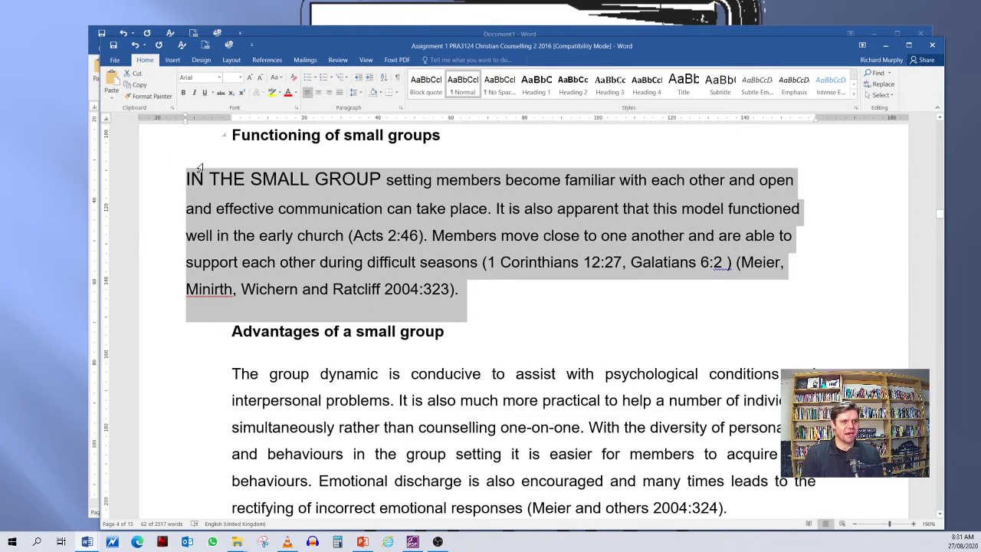
{"action": "left_click_drag", "start_coordinate": [477, 288], "coordinate": [186, 170]}
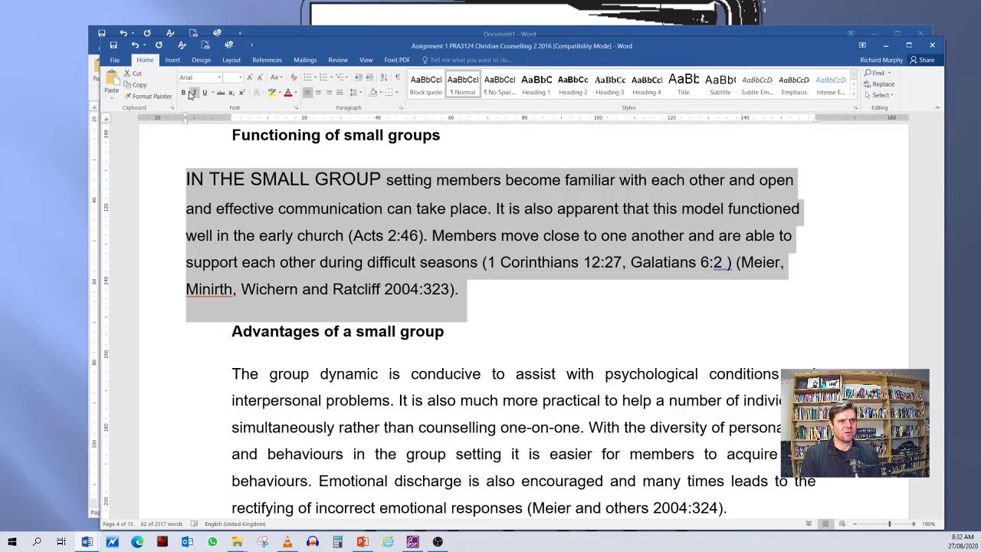
{"action": "left_click", "coordinate": [135, 46]}
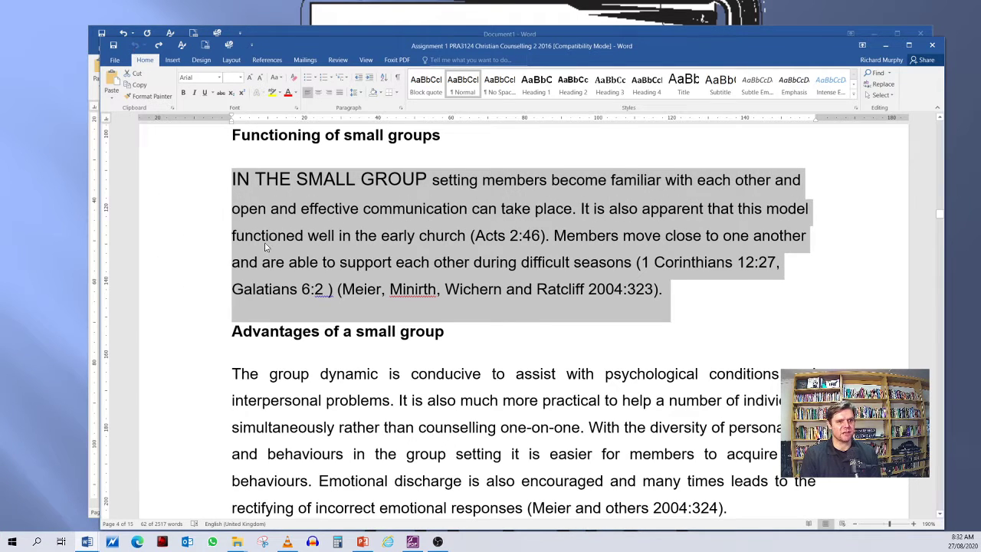
Step: Set the right indent of the whole "IN THE SMALL GROUP" paragraph to about 41.7 mm
{"action": "left_click", "coordinate": [522, 268]}
{"action": "left_click_drag", "start_coordinate": [232, 180], "coordinate": [761, 299]}
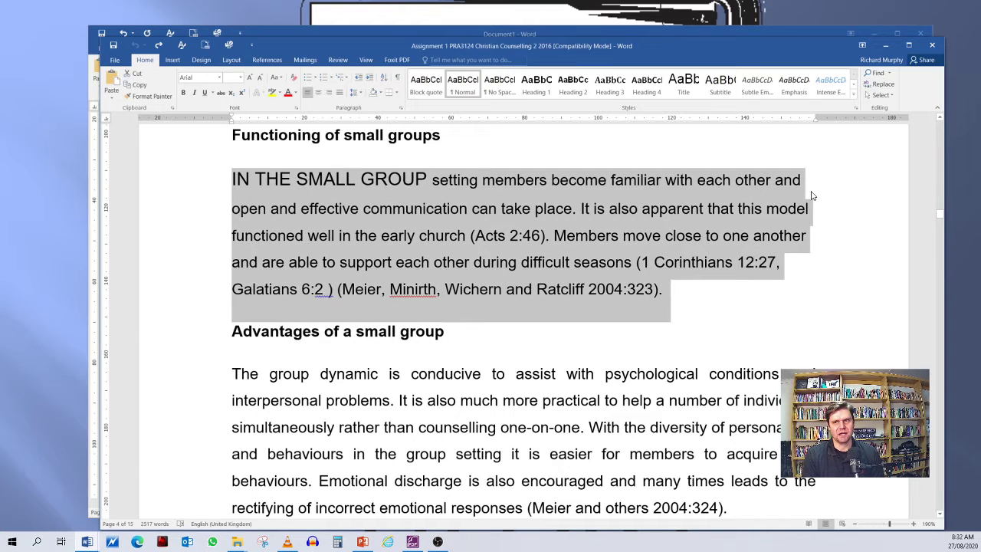
{"action": "left_click_drag", "start_coordinate": [816, 124], "coordinate": [893, 119]}
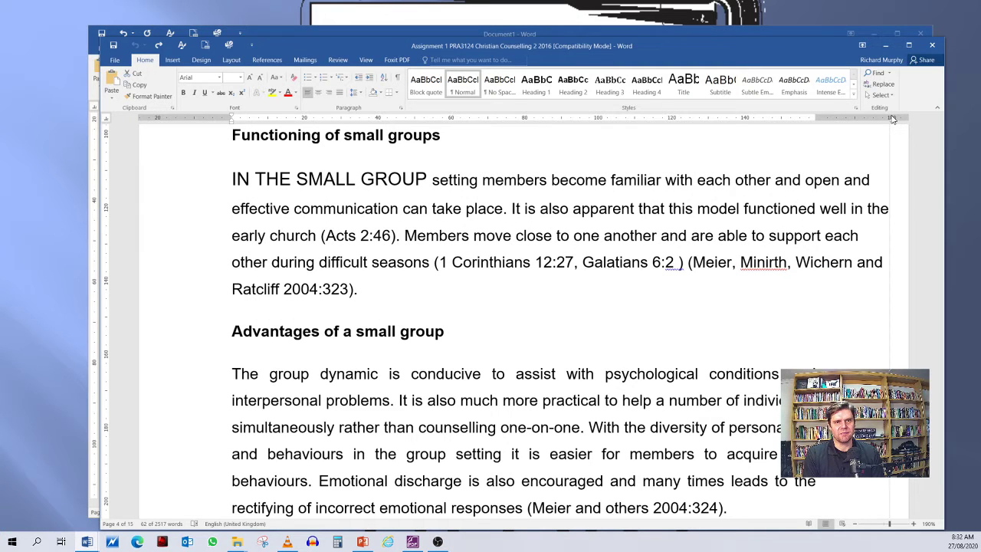
{"action": "left_click_drag", "start_coordinate": [891, 119], "coordinate": [662, 164]}
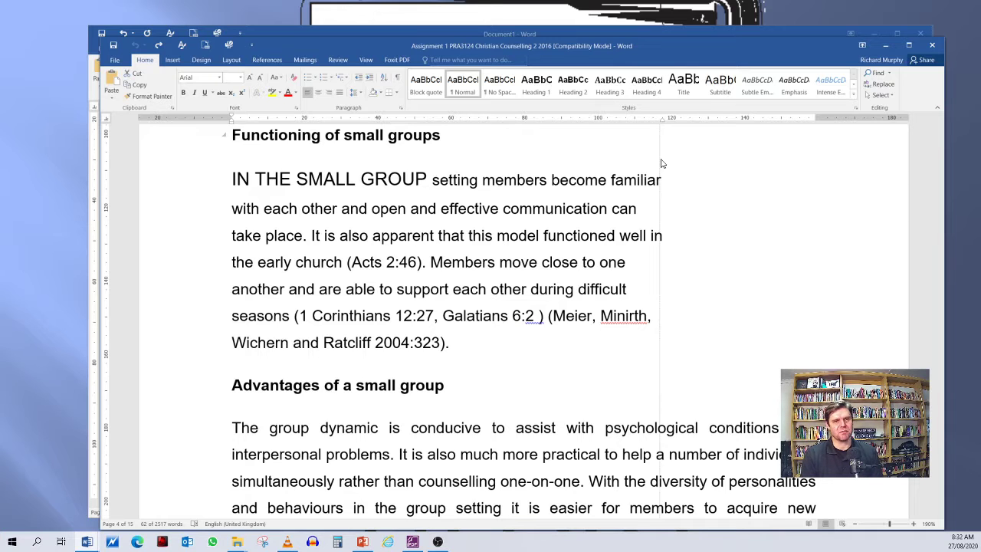
{"action": "left_click_drag", "start_coordinate": [662, 163], "coordinate": [662, 163]}
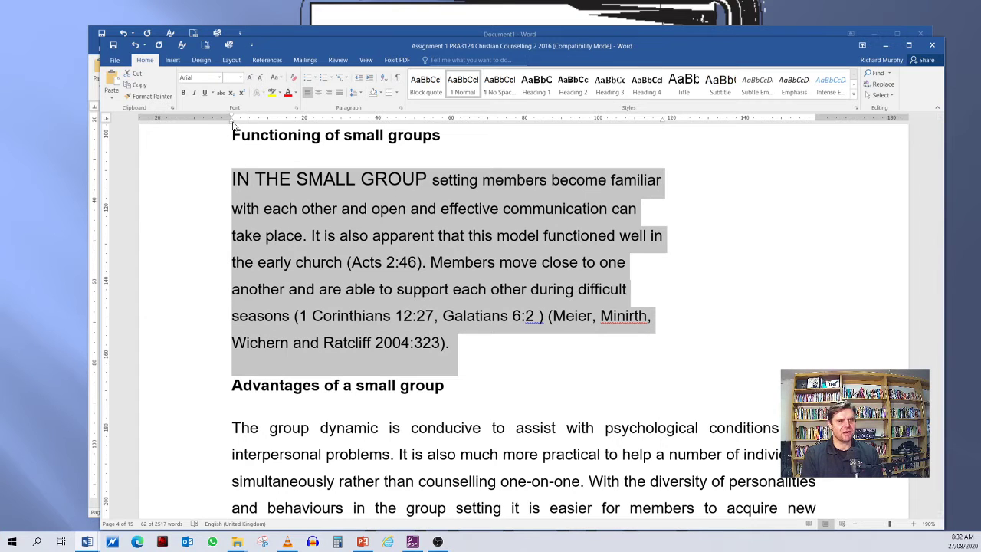
Step: Set the left indent of the "IN THE SMALL GROUP" paragraph to about 12.5 mm
{"action": "left_click_drag", "start_coordinate": [232, 120], "coordinate": [276, 131]}
{"action": "left_click", "coordinate": [684, 278]}
{"action": "scroll", "coordinate": [442, 352], "scroll_direction": "down", "scroll_amount": 2}
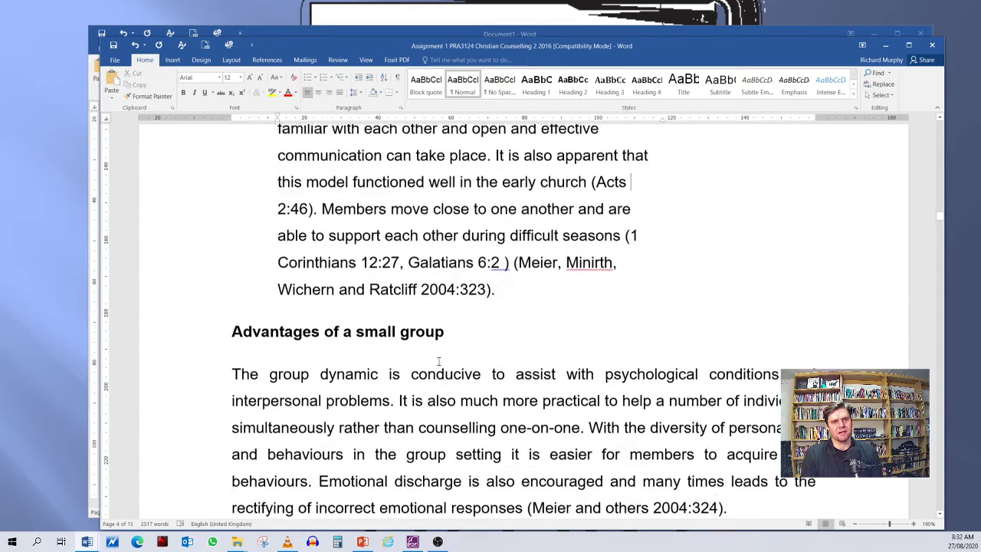
{"action": "left_click", "coordinate": [344, 300]}
{"action": "scroll", "coordinate": [329, 249], "scroll_direction": "down", "scroll_amount": 2}
{"action": "scroll", "coordinate": [326, 246], "scroll_direction": "up", "scroll_amount": 4}
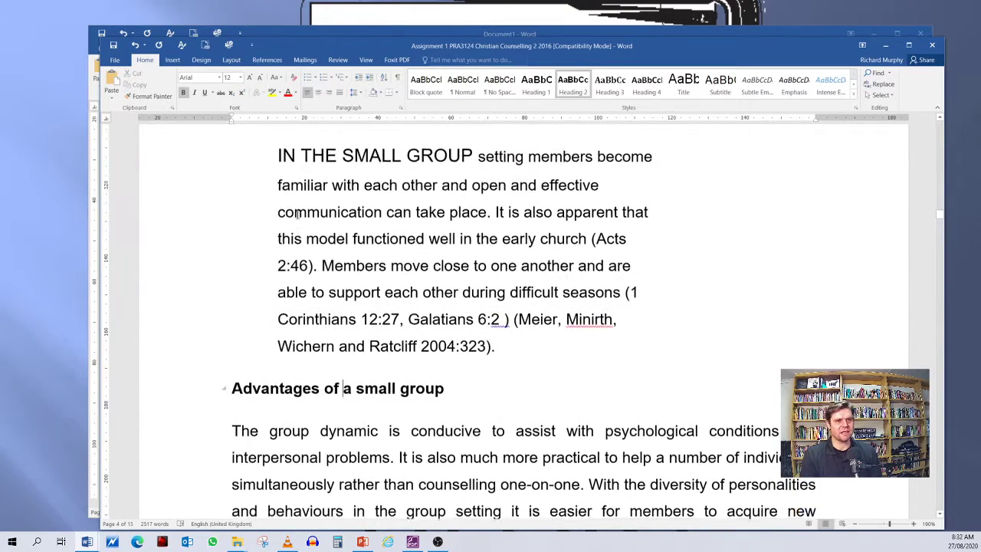
Step: Examine how the indented "IN THE SMALL GROUP" paragraph sits against the surrounding headings and body text
{"action": "left_click_drag", "start_coordinate": [276, 152], "coordinate": [600, 346]}
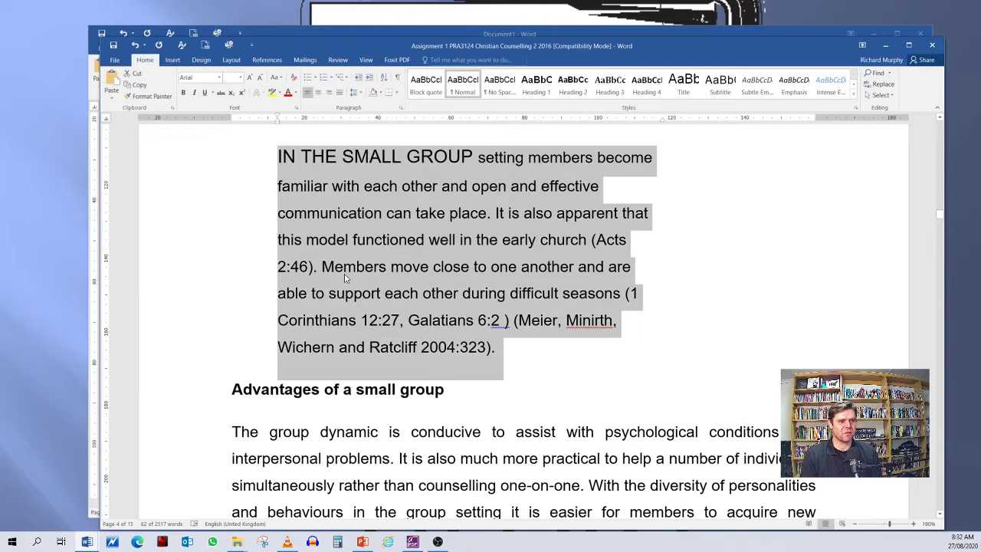
{"action": "scroll", "coordinate": [338, 290], "scroll_direction": "up", "scroll_amount": 3}
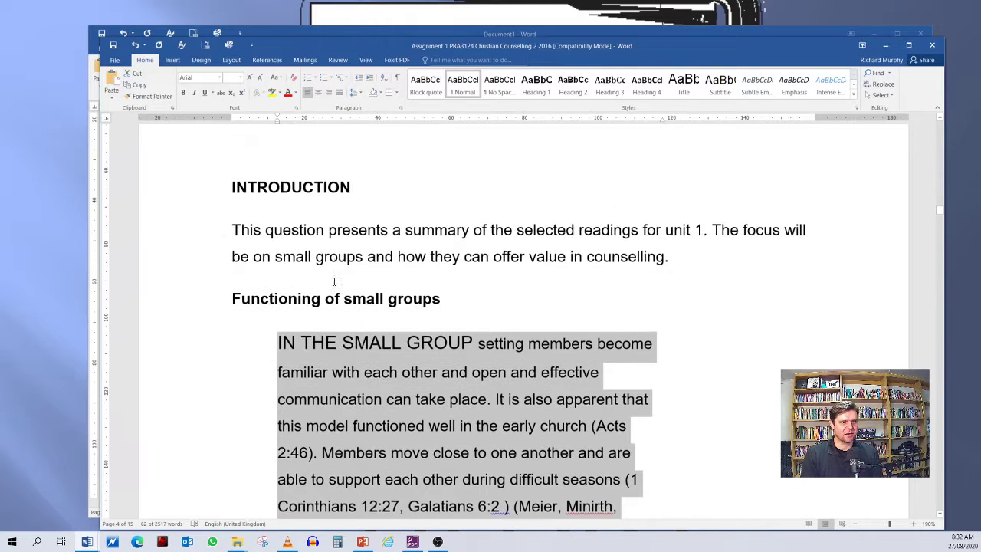
{"action": "scroll", "coordinate": [338, 289], "scroll_direction": "down", "scroll_amount": 1}
{"action": "scroll", "coordinate": [367, 263], "scroll_direction": "down", "scroll_amount": 3}
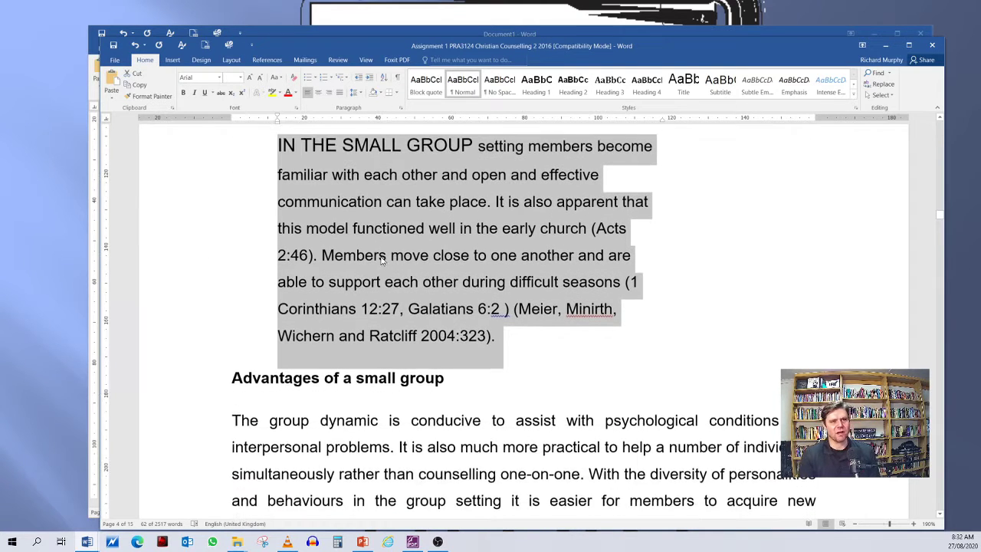
{"action": "scroll", "coordinate": [393, 263], "scroll_direction": "up", "scroll_amount": 5}
{"action": "left_click", "coordinate": [357, 290]}
{"action": "scroll", "coordinate": [383, 276], "scroll_direction": "down", "scroll_amount": 3}
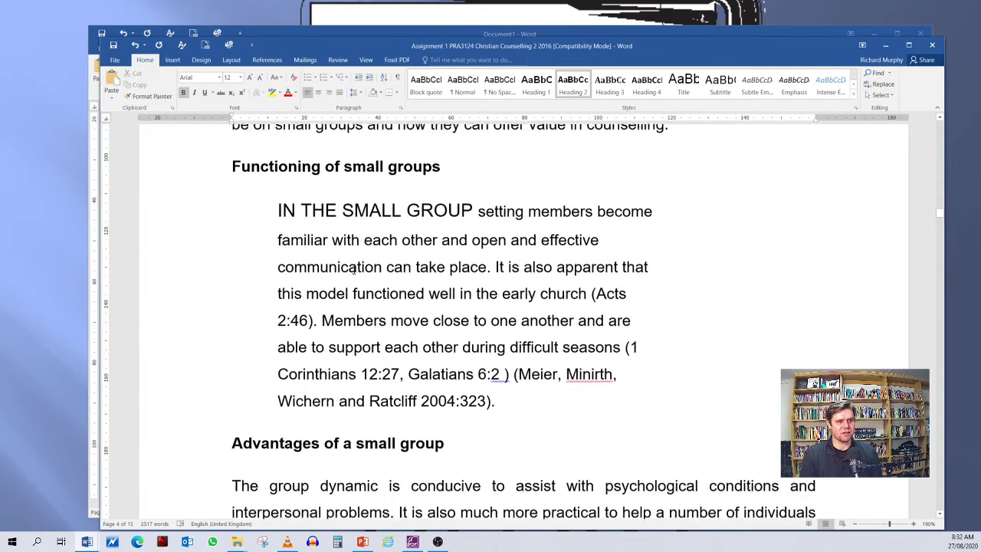
{"action": "scroll", "coordinate": [405, 257], "scroll_direction": "down", "scroll_amount": 1}
{"action": "left_click_drag", "start_coordinate": [358, 149], "coordinate": [621, 340]}
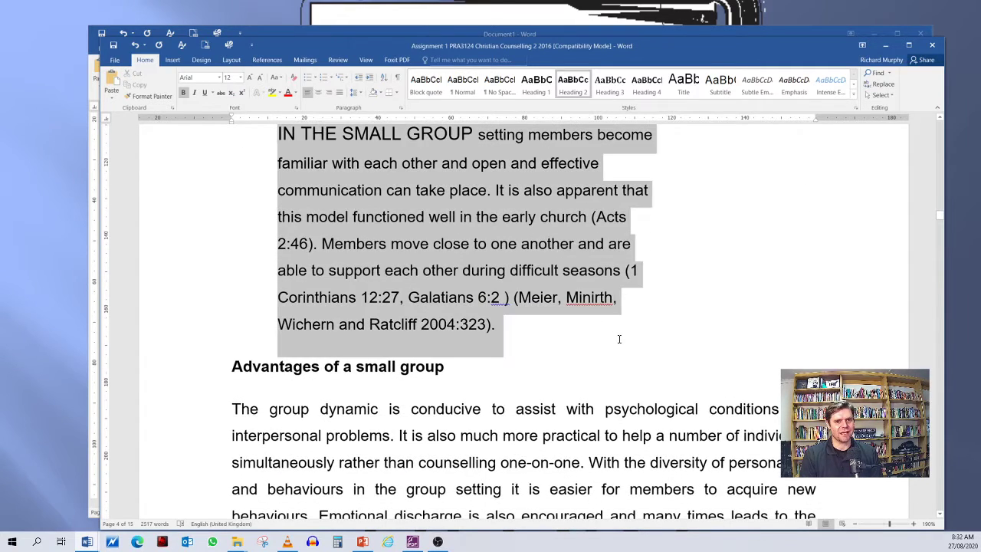
{"action": "scroll", "coordinate": [473, 301], "scroll_direction": "up", "scroll_amount": 3}
{"action": "scroll", "coordinate": [473, 301], "scroll_direction": "up", "scroll_amount": 2}
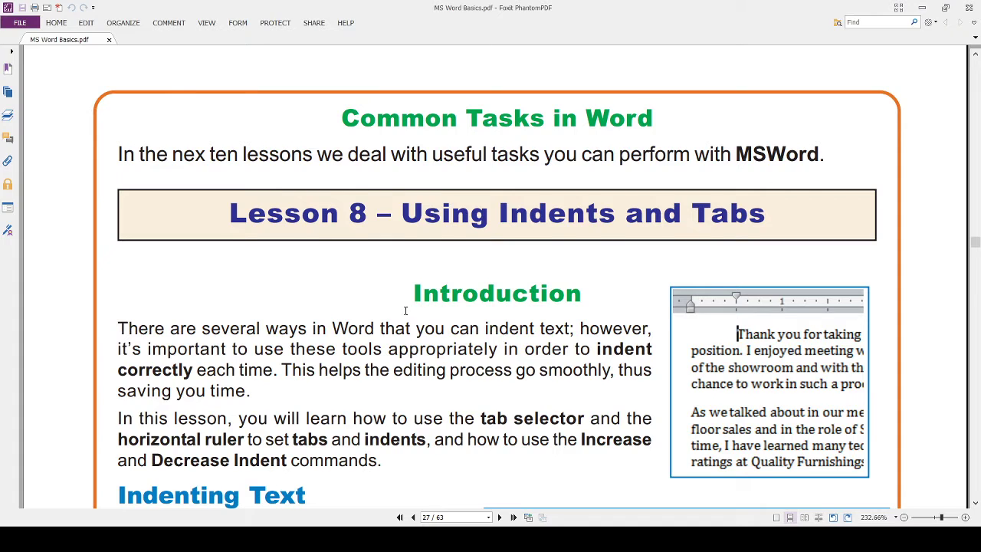
Step: Read the sections on hanging indents and indenting with the Tab key in Lesson 8 of MS Word Basics.pdf
{"action": "scroll", "coordinate": [243, 283], "scroll_direction": "down", "scroll_amount": 7}
{"action": "scroll", "coordinate": [243, 283], "scroll_direction": "down", "scroll_amount": 7}
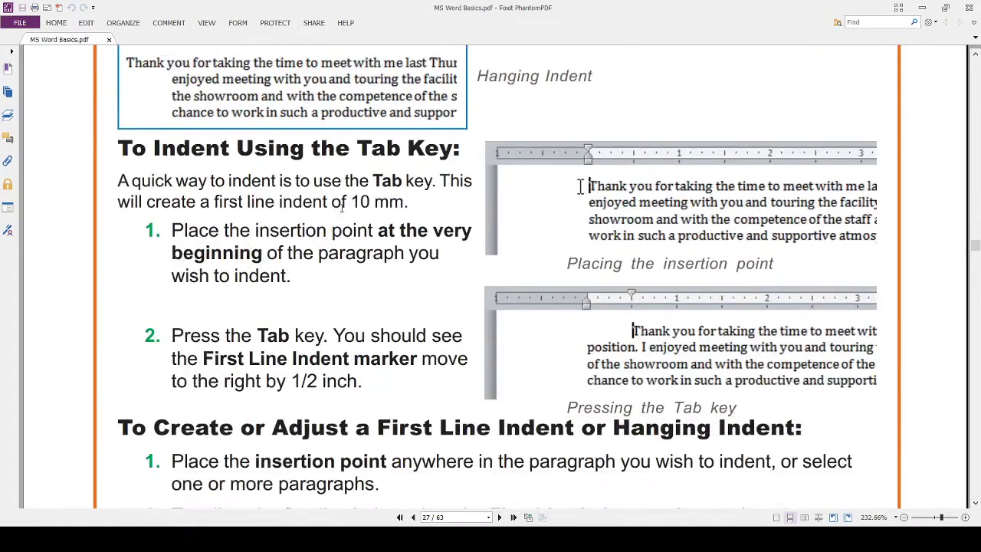
{"action": "scroll", "coordinate": [274, 219], "scroll_direction": "up", "scroll_amount": 4}
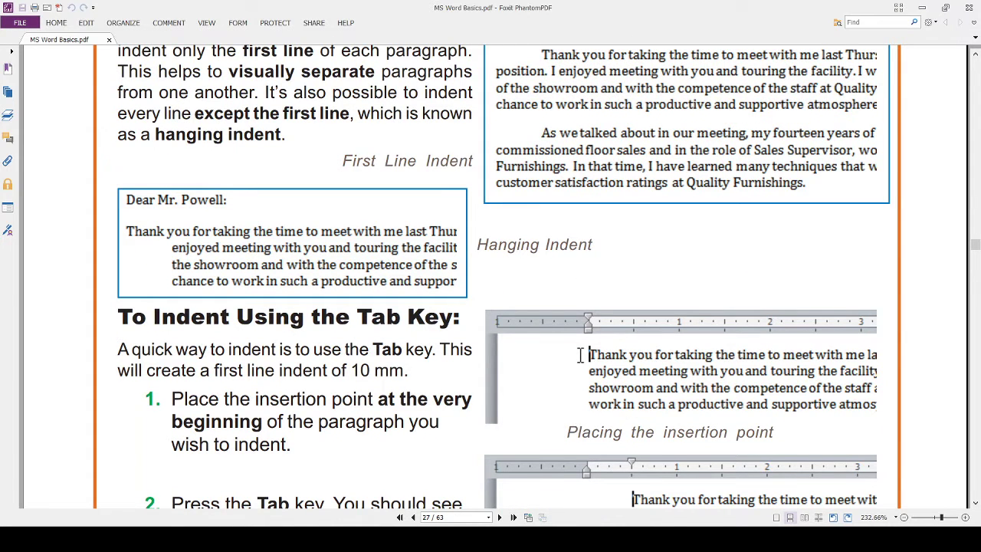
Step: Switch back to Word and give the paragraphs beginning "In this writing" and "This question presents" a one-tab first-line indent
{"action": "key", "text": "alt+Tab"}
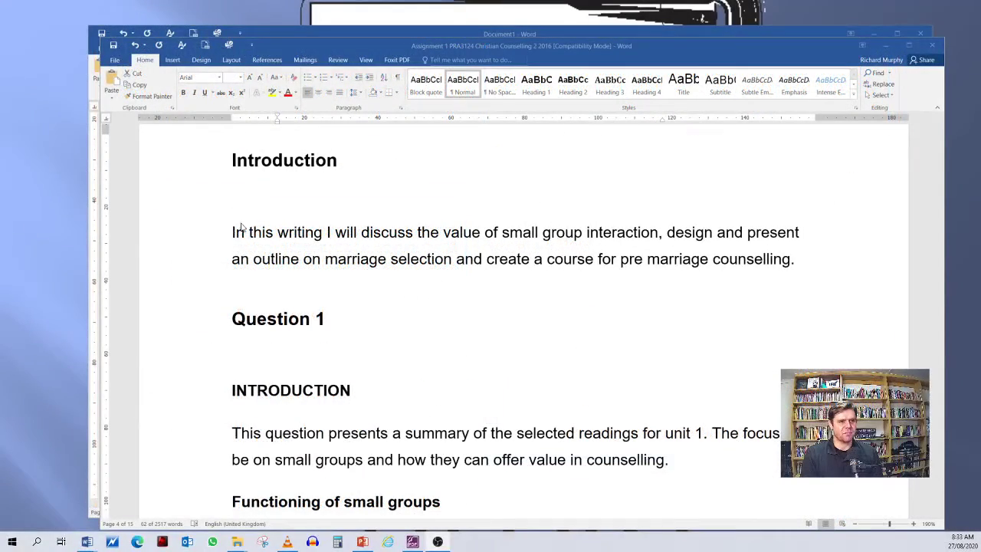
{"action": "left_click", "coordinate": [232, 232]}
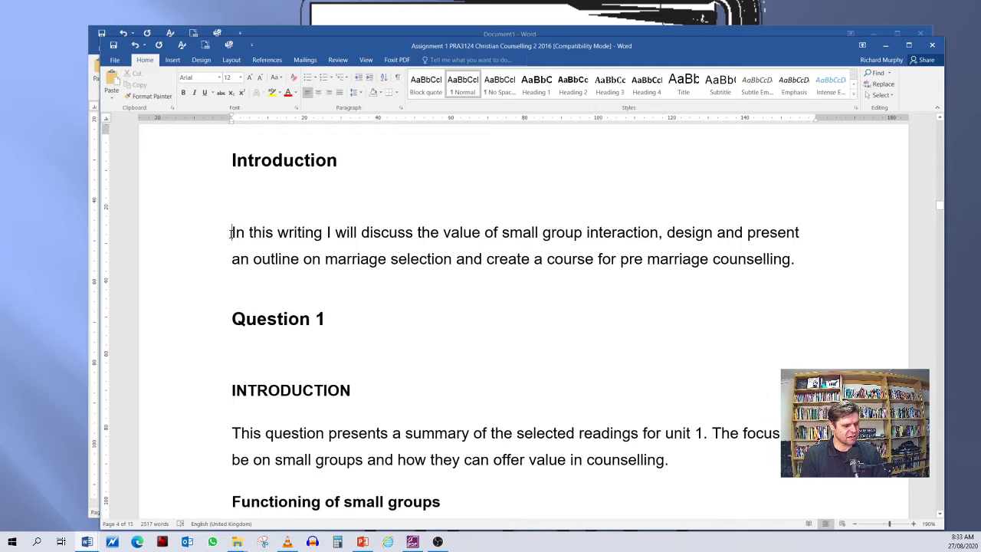
{"action": "key", "text": "Tab"}
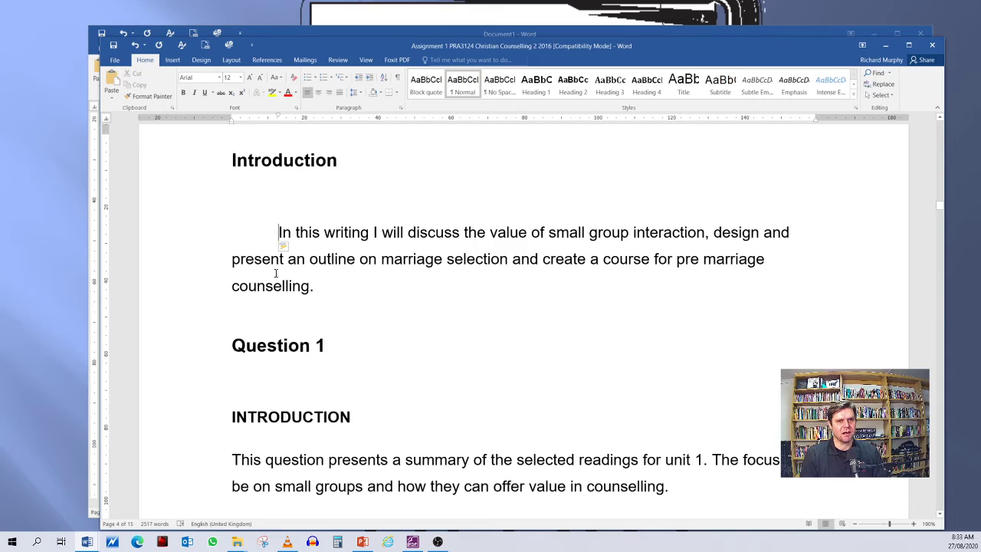
{"action": "scroll", "coordinate": [276, 273], "scroll_direction": "down", "scroll_amount": 5}
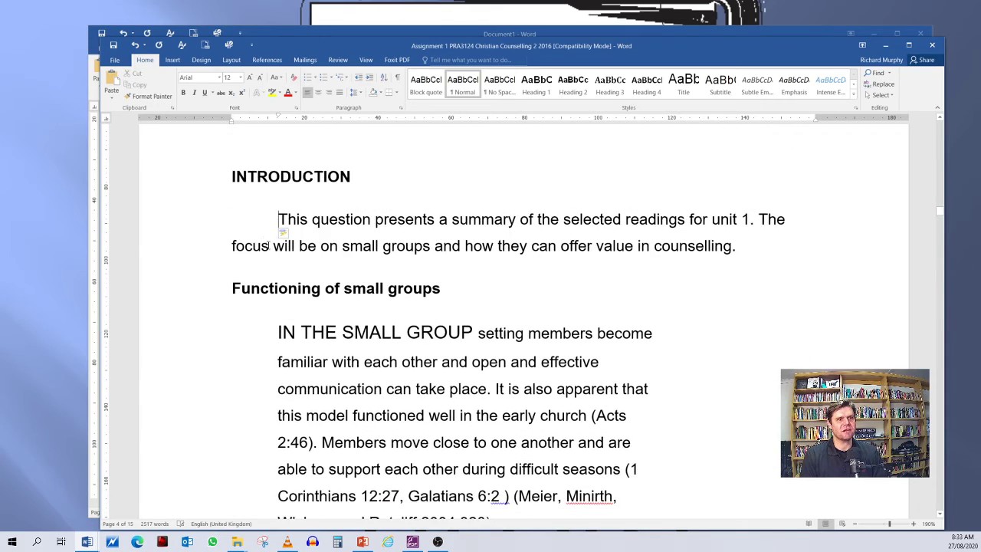
{"action": "scroll", "coordinate": [276, 230], "scroll_direction": "down", "scroll_amount": 8}
{"action": "left_click", "coordinate": [236, 158]}
{"action": "key", "text": "Tab"}
Step: Undo the first-line indents on the two introduction paragraphs and the left indent on the "IN THE SMALL GROUP" paragraph
{"action": "scroll", "coordinate": [280, 158], "scroll_direction": "up", "scroll_amount": 3}
{"action": "left_click", "coordinate": [135, 46]}
{"action": "left_click", "coordinate": [135, 46]}
{"action": "left_click", "coordinate": [135, 46]}
{"action": "left_click", "coordinate": [135, 46]}
{"action": "left_click", "coordinate": [135, 46]}
{"action": "scroll", "coordinate": [337, 277], "scroll_direction": "up", "scroll_amount": 1}
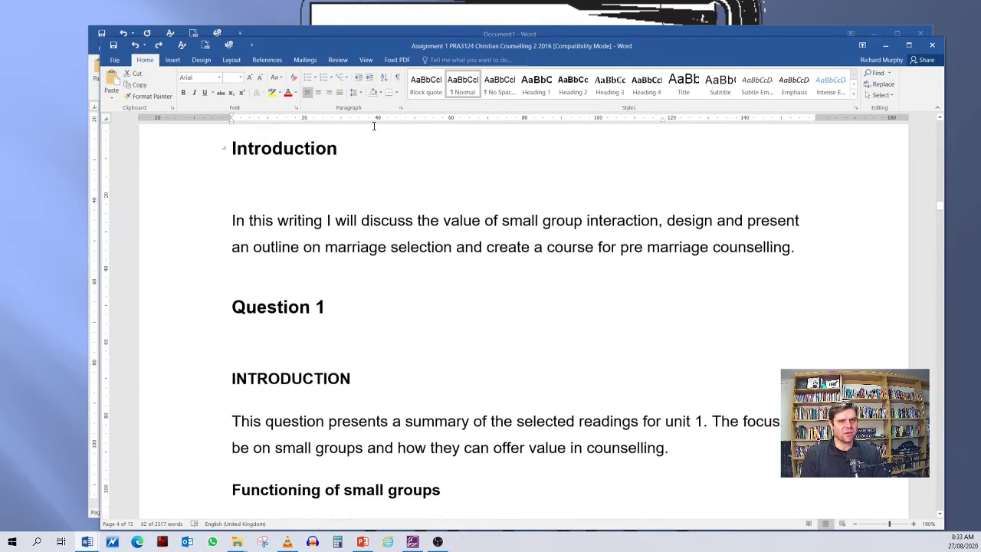
Step: Check the indentation and spacing settings of the "IN THE SMALL GROUP" paragraph in the Paragraph dialog, and close it without changes
{"action": "left_click", "coordinate": [400, 109]}
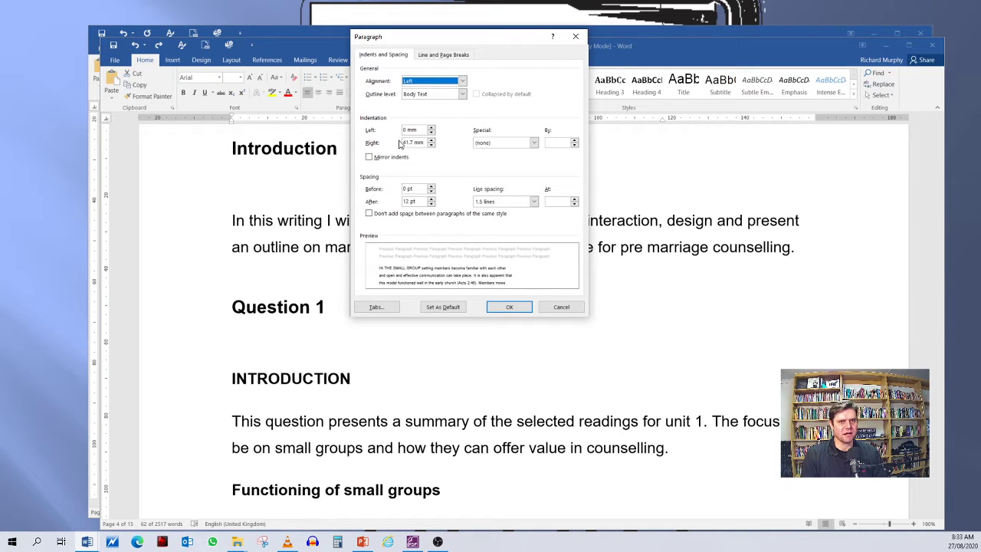
{"action": "left_click", "coordinate": [575, 36]}
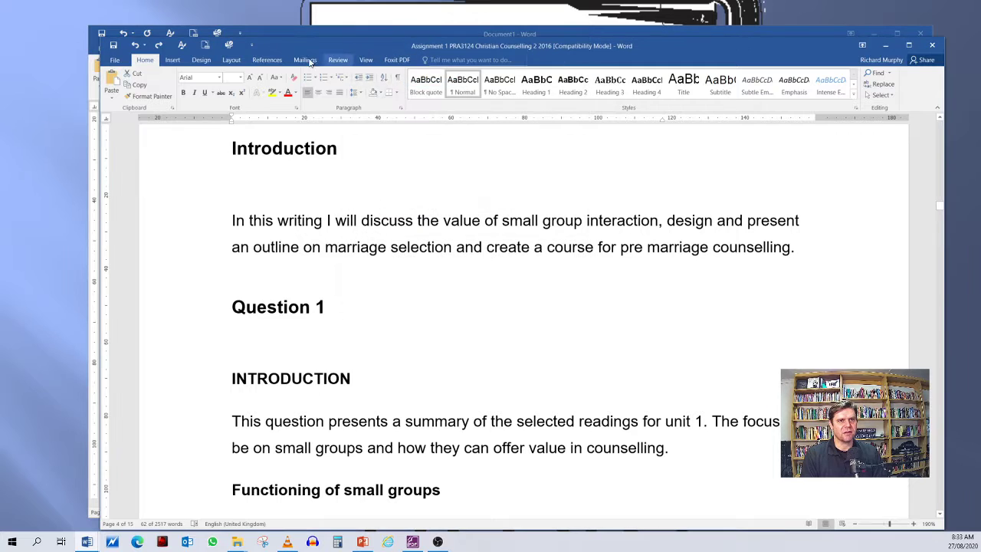
{"action": "left_click", "coordinate": [400, 109]}
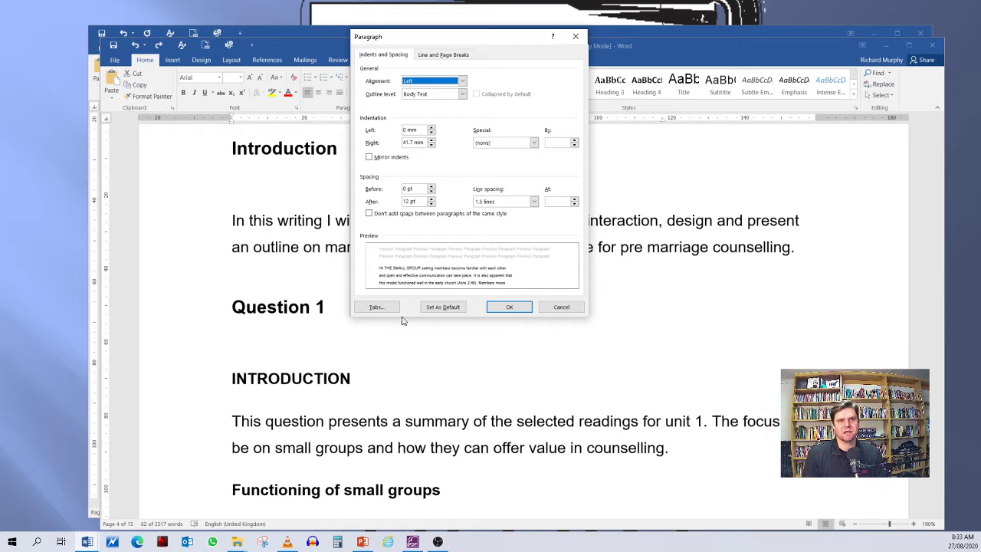
{"action": "left_click", "coordinate": [576, 37]}
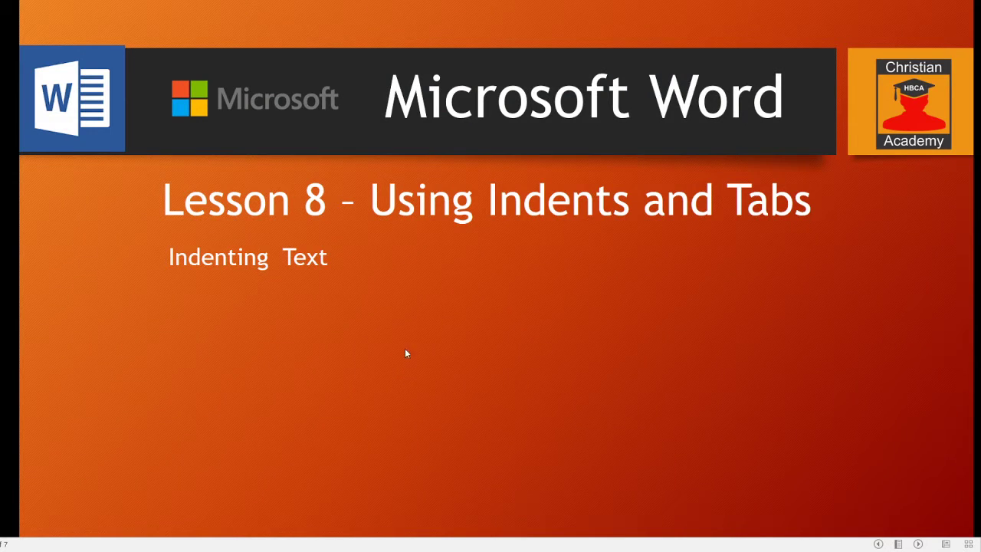
{"action": "left_click", "coordinate": [393, 357]}
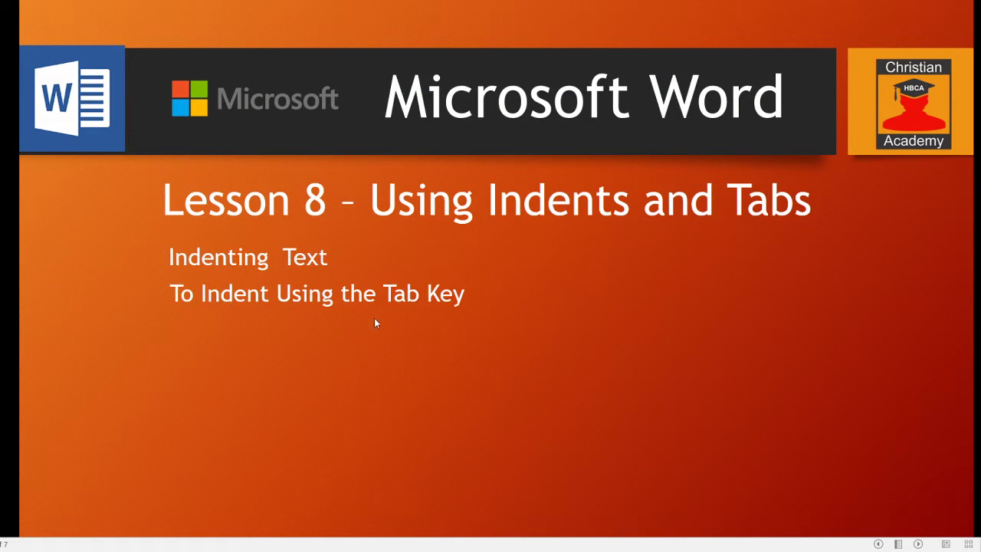
{"action": "left_click", "coordinate": [381, 340]}
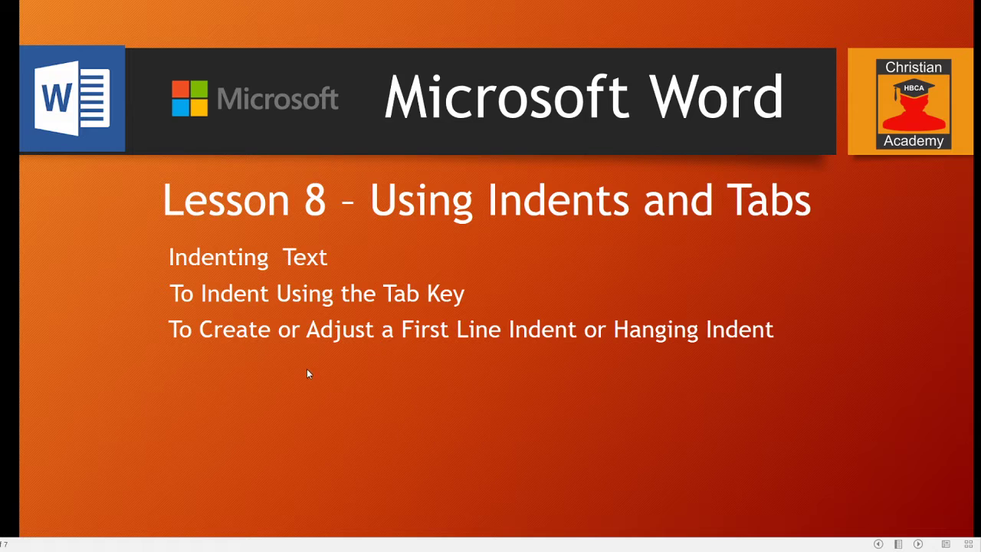
{"action": "left_click", "coordinate": [467, 375]}
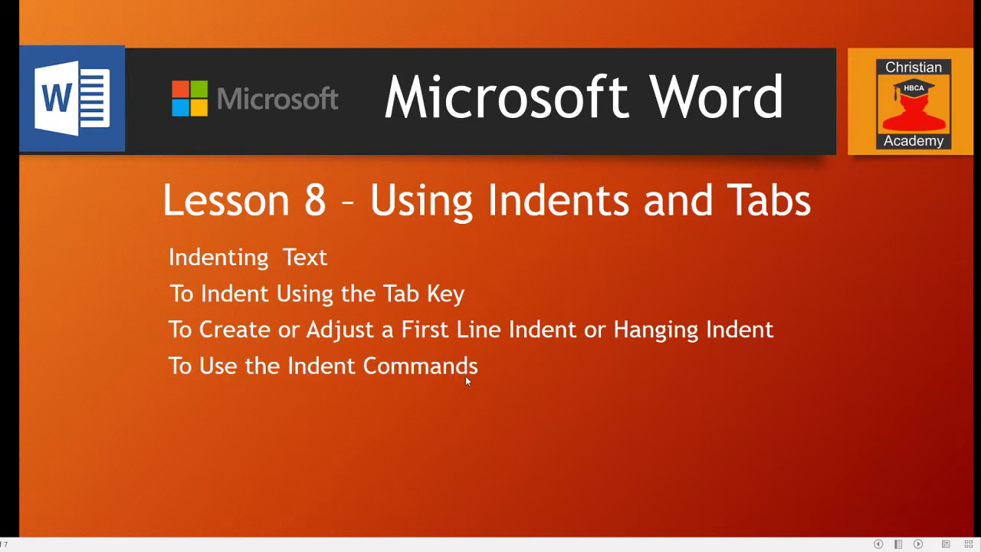
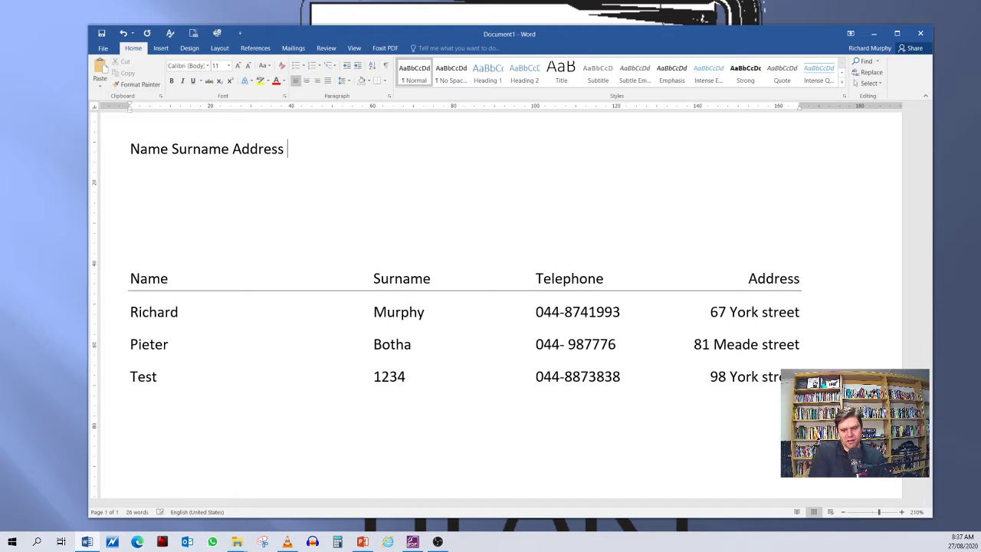
Step: Spread the words Name, Surname and Address on the top line into three columns using repeated spaces
{"action": "left_click", "coordinate": [172, 150]}
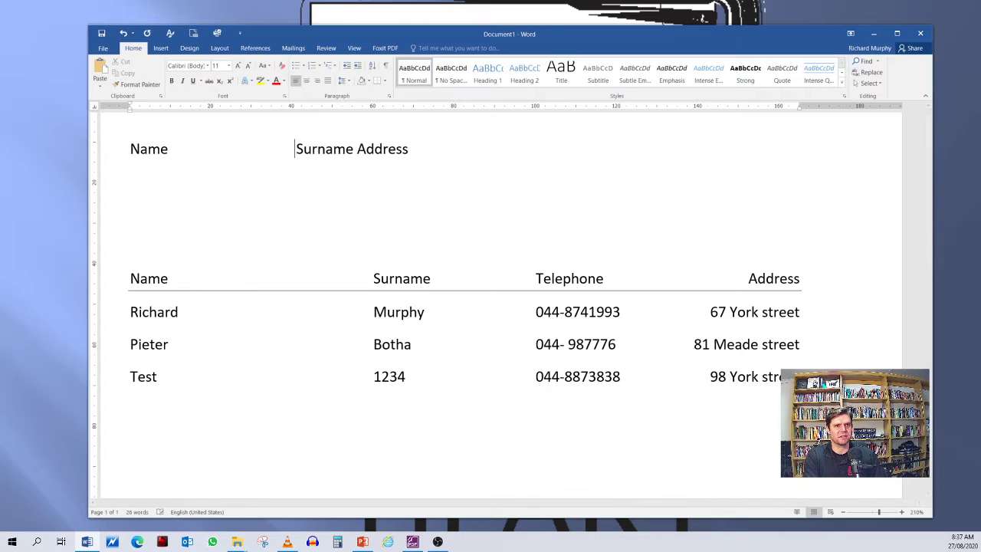
{"action": "left_click", "coordinate": [393, 148]}
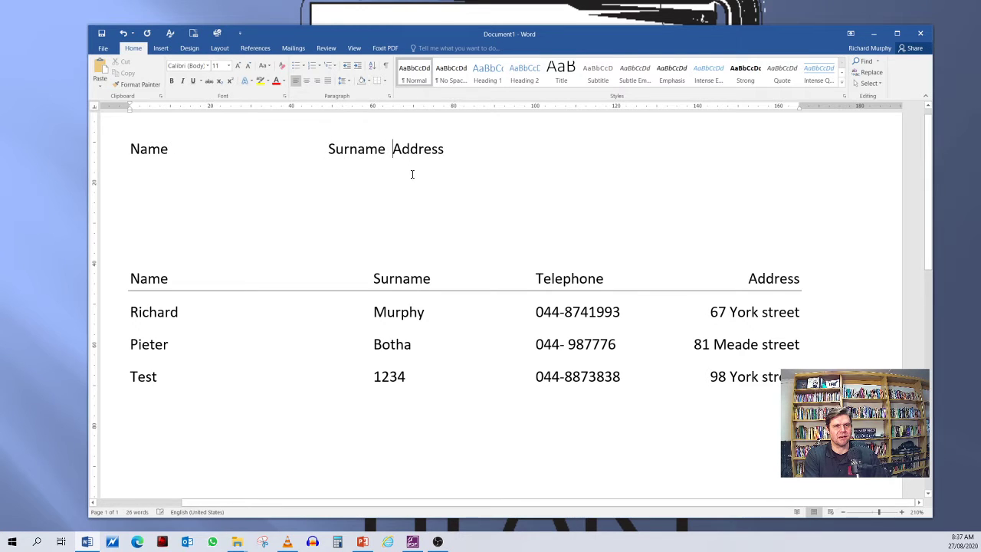
{"action": "left_click", "coordinate": [580, 163]}
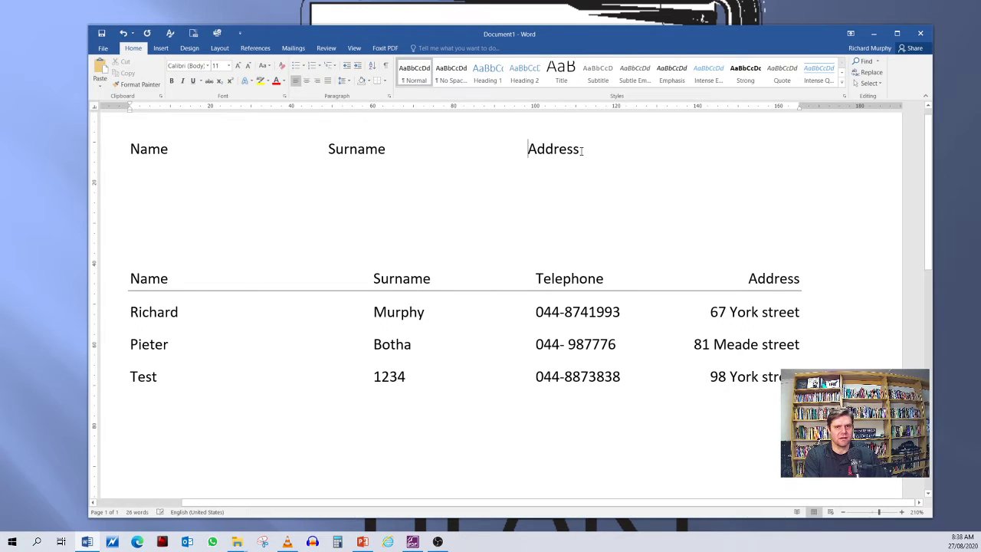
Step: Enter a first name and partial surname beneath the spaced headings, and add "sefas" one line lower under Surname, aligning with spaces
{"action": "key", "text": "Return"}
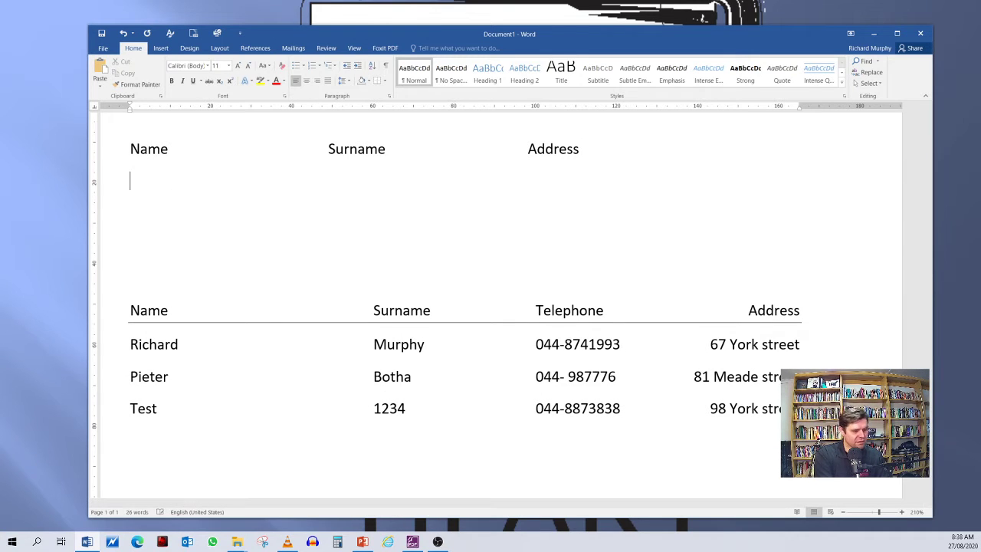
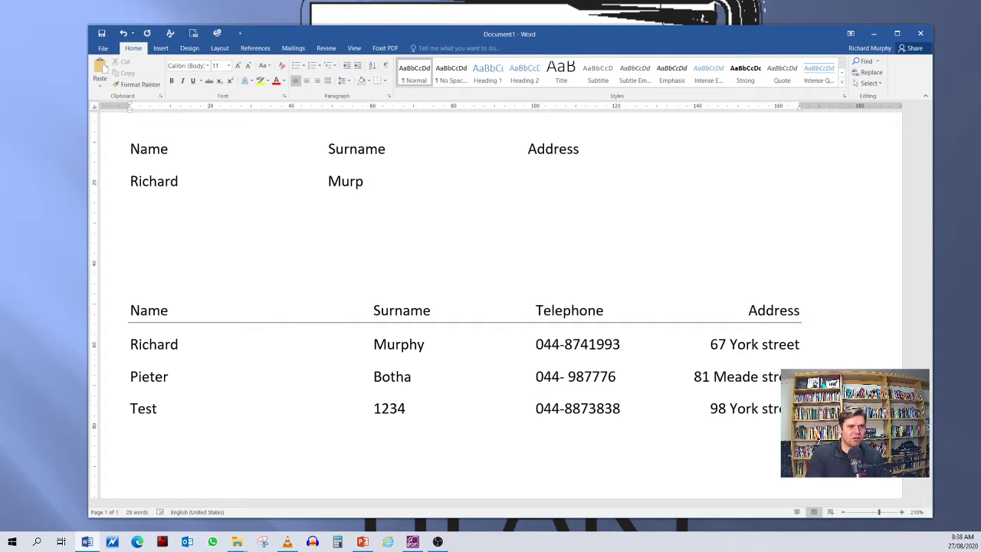
{"action": "left_click", "coordinate": [160, 210]}
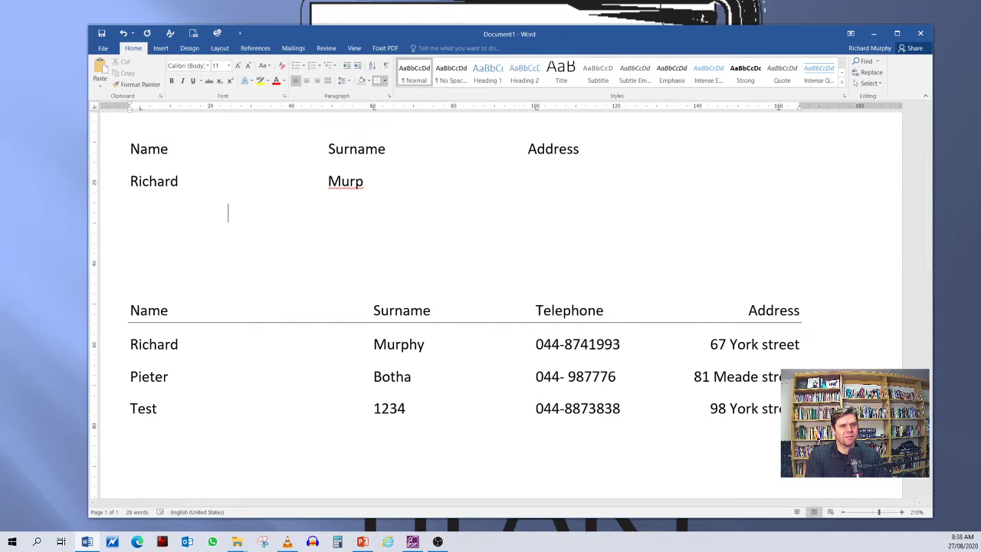
{"action": "double_click", "coordinate": [327, 215]}
{"action": "type", "text": "sefas"}
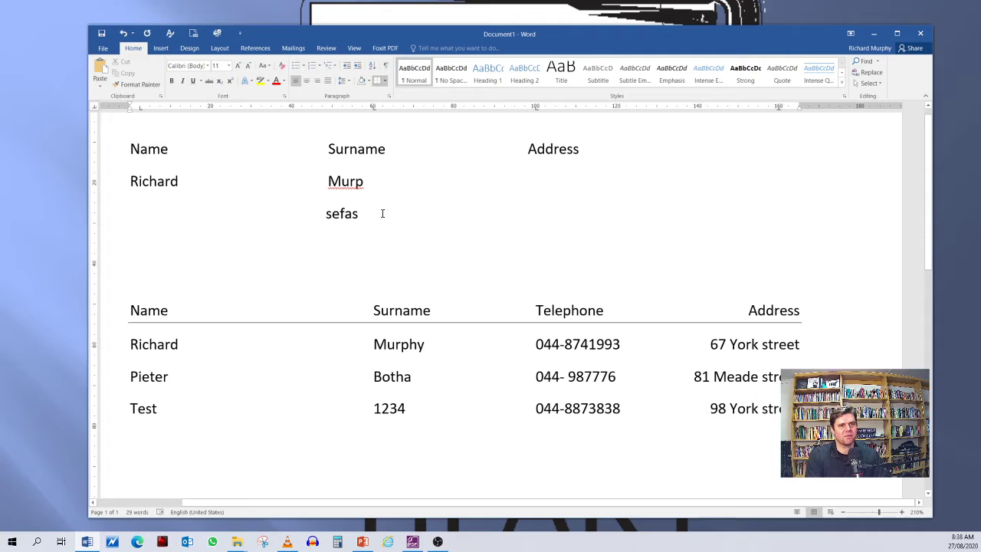
Step: Show the paragraph marks and hidden formatting symbols to compare spaces with tabs, and hide them again
{"action": "left_click_drag", "start_coordinate": [369, 213], "coordinate": [130, 149]}
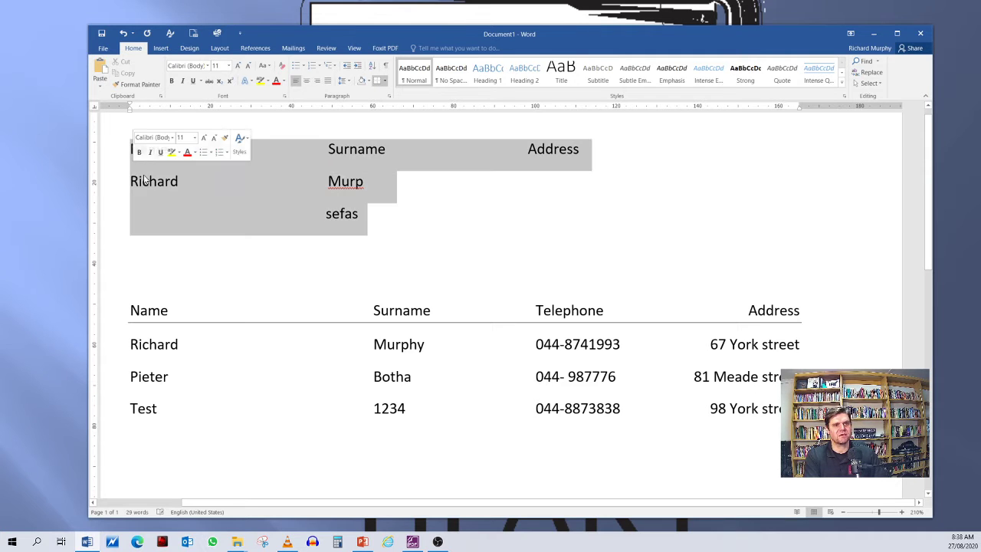
{"action": "left_click", "coordinate": [406, 214]}
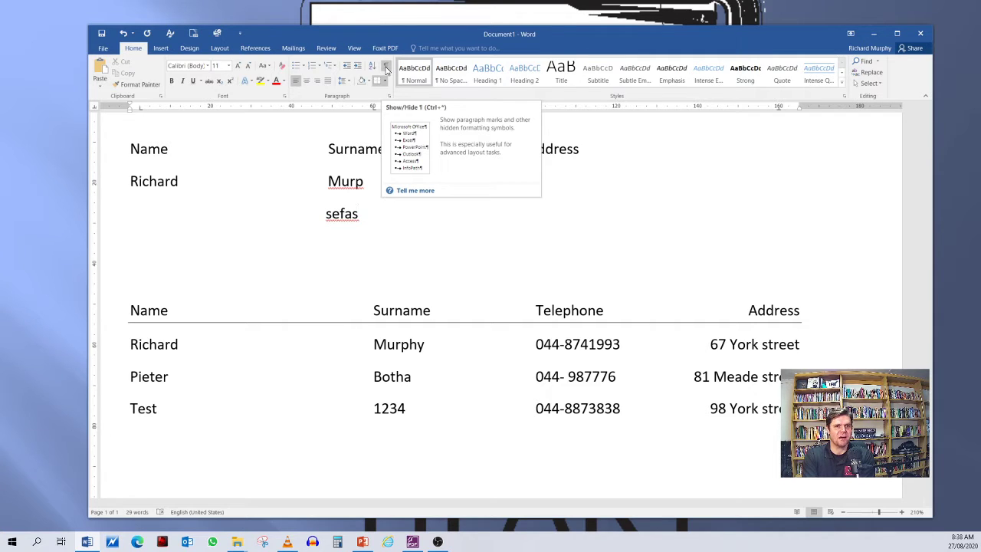
{"action": "left_click", "coordinate": [385, 70]}
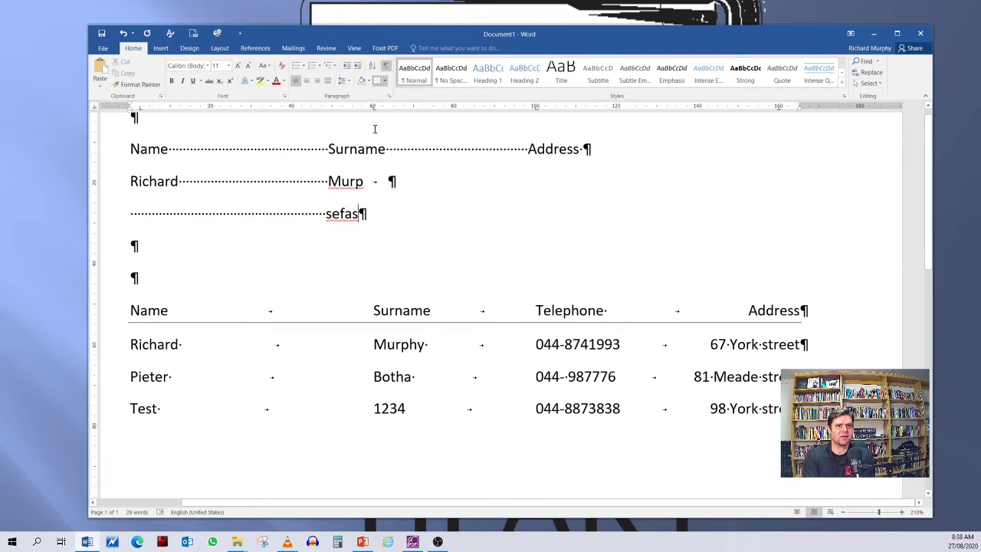
{"action": "left_click", "coordinate": [386, 68]}
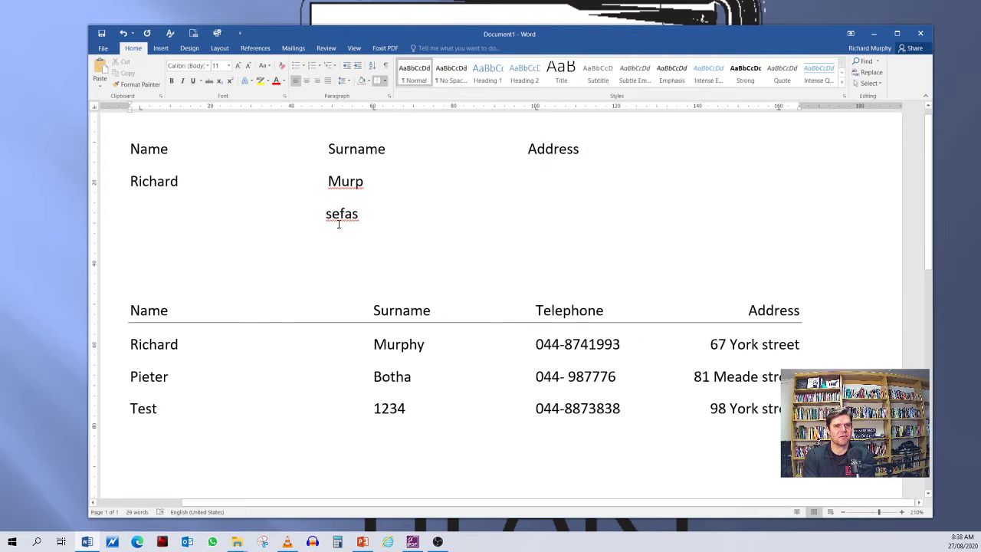
Step: Delete the space-aligned heading line and the two rows beneath it, and insert two blank lines above the table
{"action": "left_click_drag", "start_coordinate": [404, 210], "coordinate": [123, 187]}
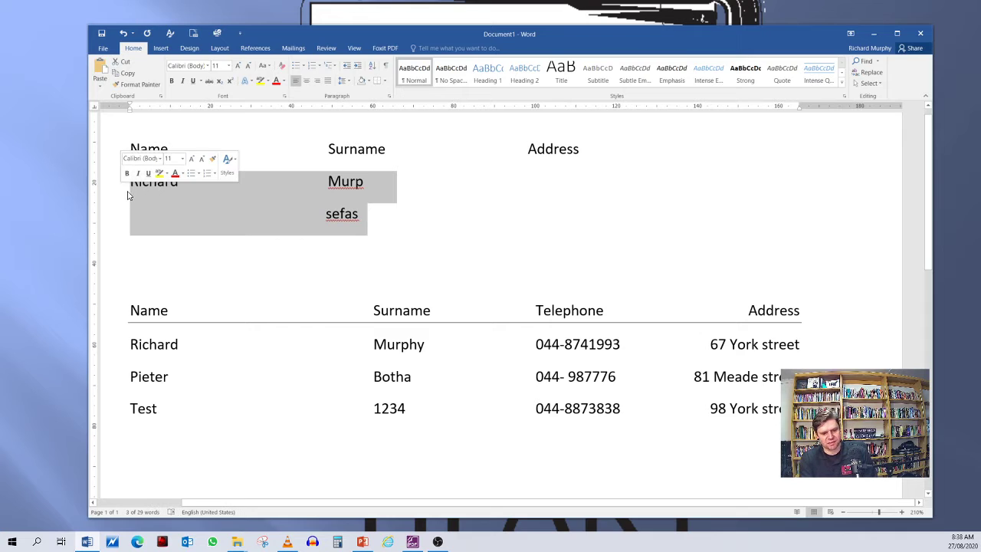
{"action": "key", "text": "Delete"}
{"action": "left_click", "coordinate": [334, 149]}
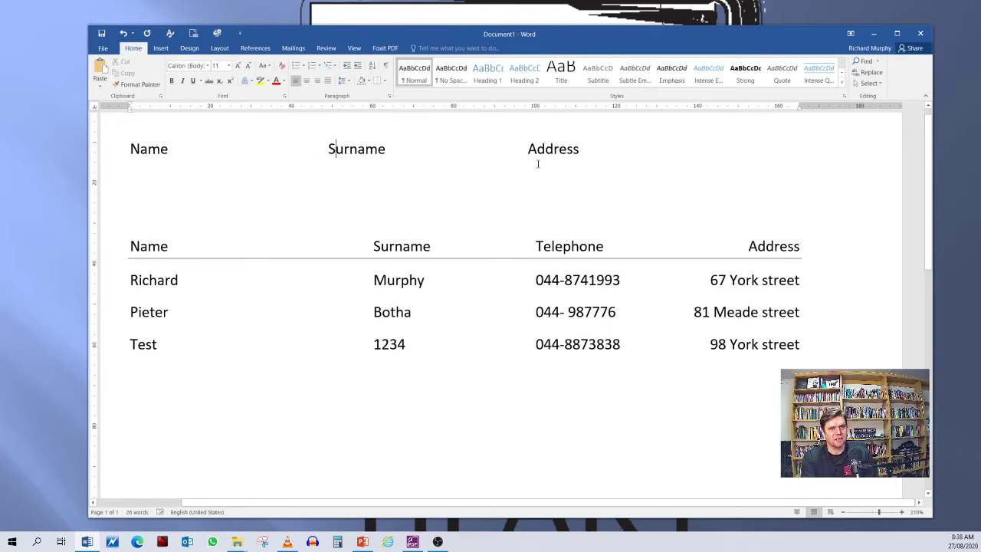
{"action": "left_click_drag", "start_coordinate": [600, 145], "coordinate": [127, 207]}
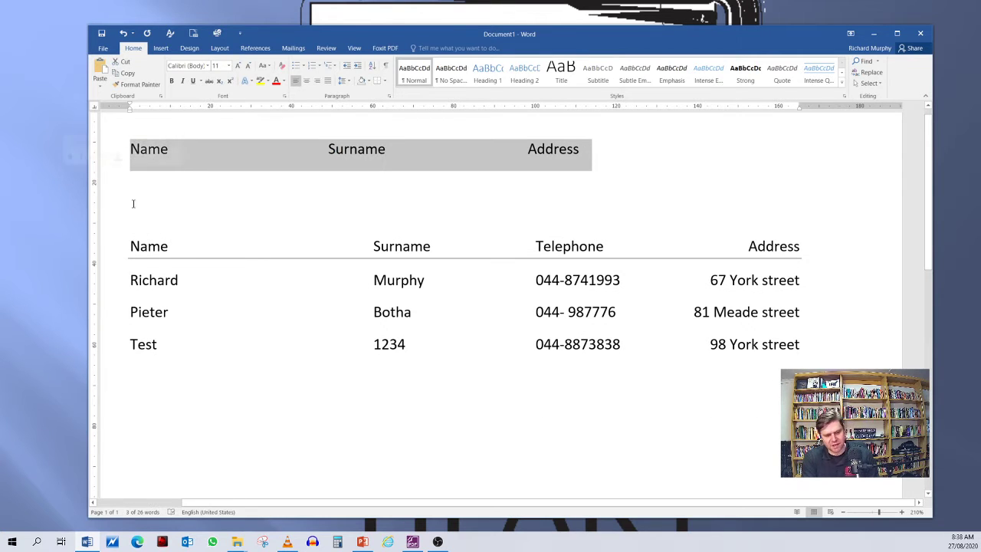
{"action": "key", "text": "Delete"}
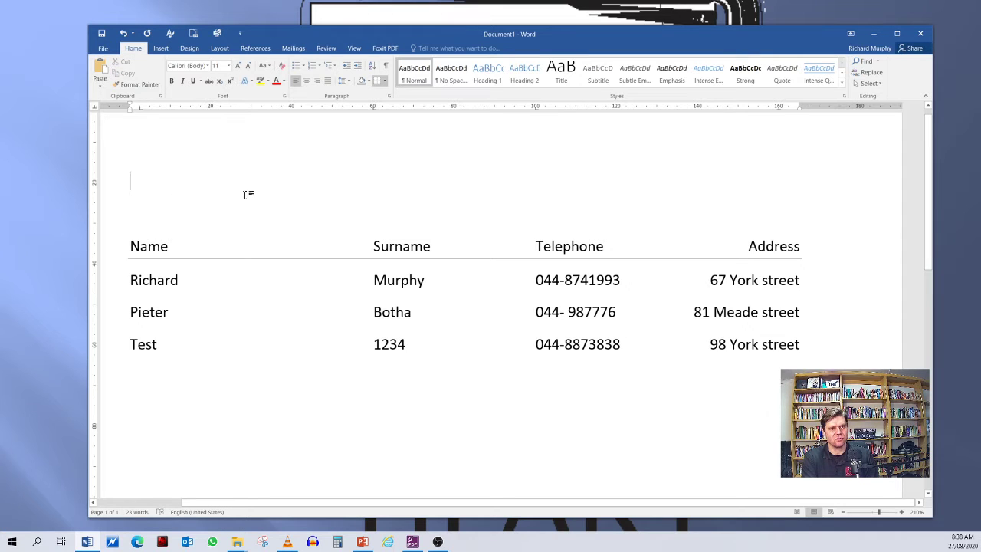
{"action": "key", "text": "Return"}
{"action": "key", "text": "Return"}
Step: Hide the ruler and show it again
{"action": "left_click", "coordinate": [147, 185]}
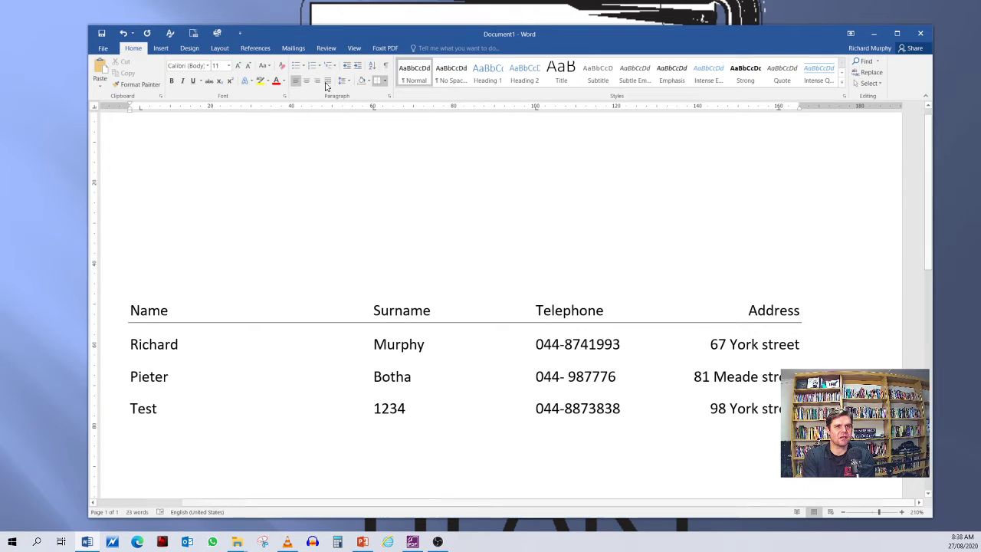
{"action": "left_click", "coordinate": [354, 49]}
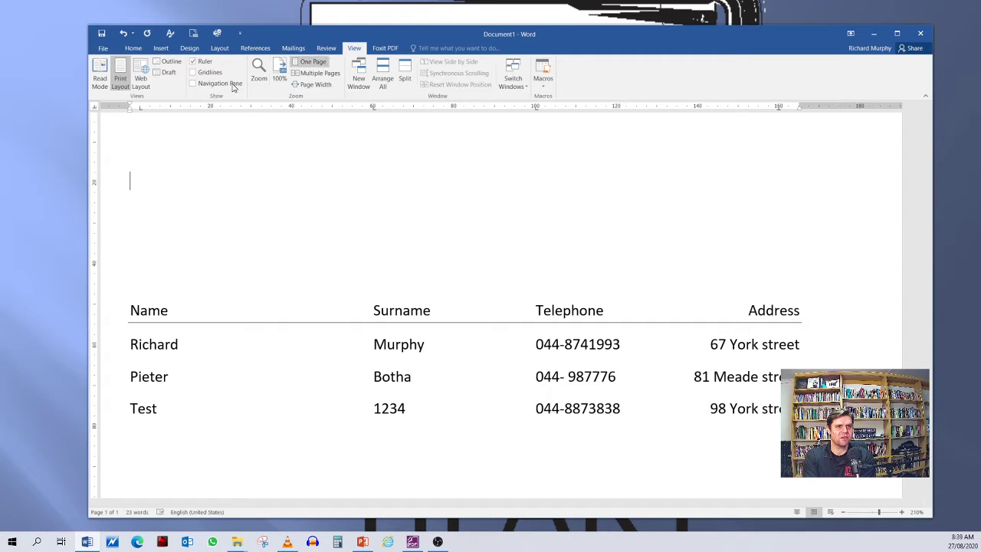
{"action": "left_click", "coordinate": [194, 62]}
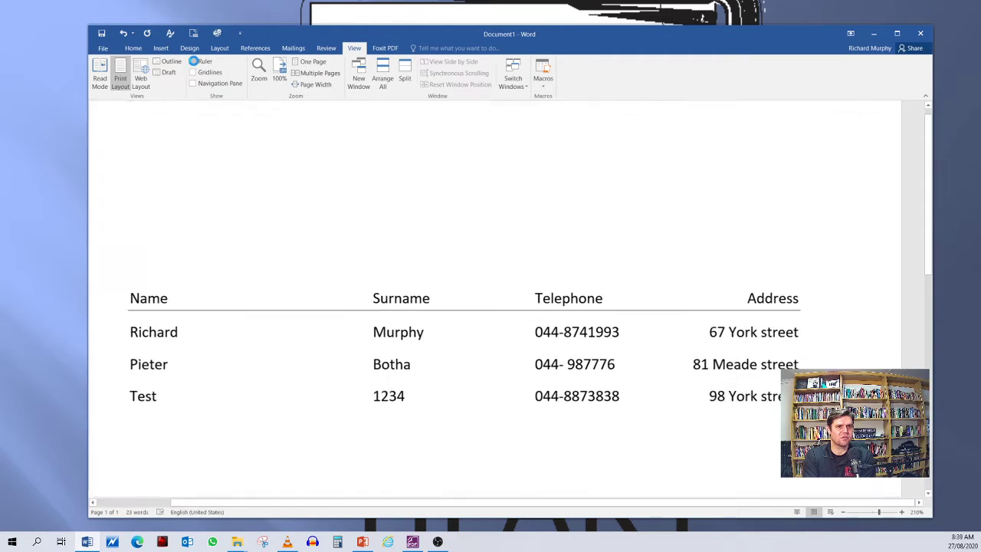
{"action": "left_click", "coordinate": [193, 62]}
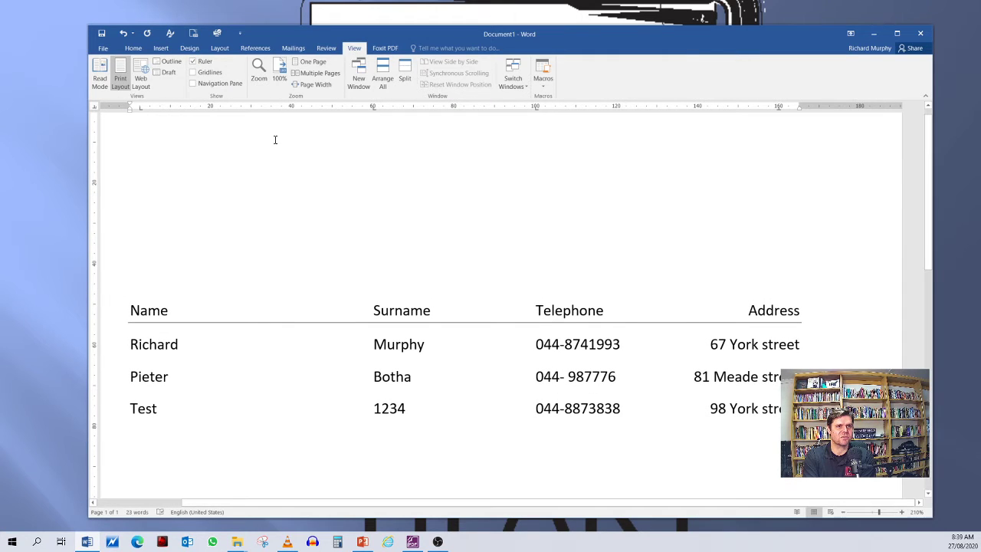
{"action": "left_click", "coordinate": [181, 199]}
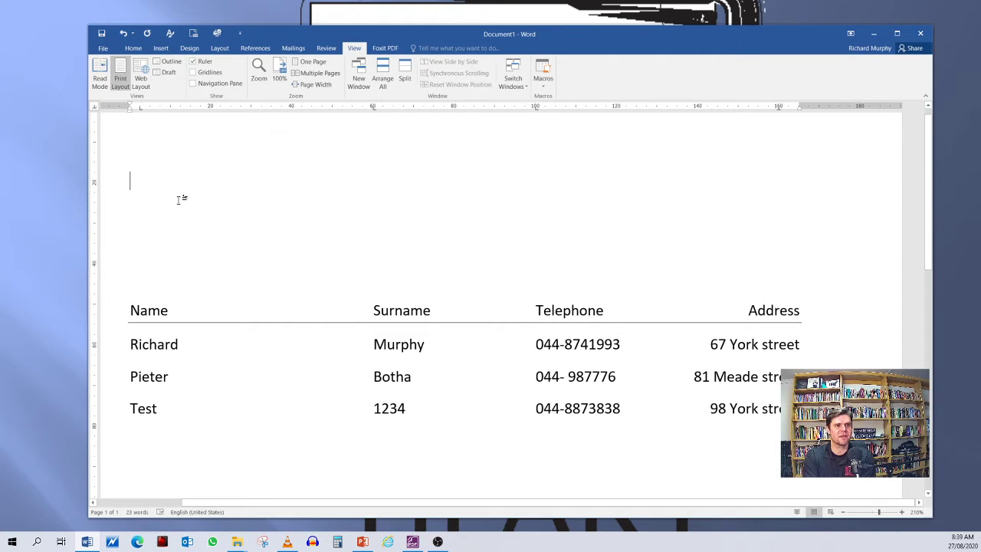
{"action": "left_click", "coordinate": [134, 49]}
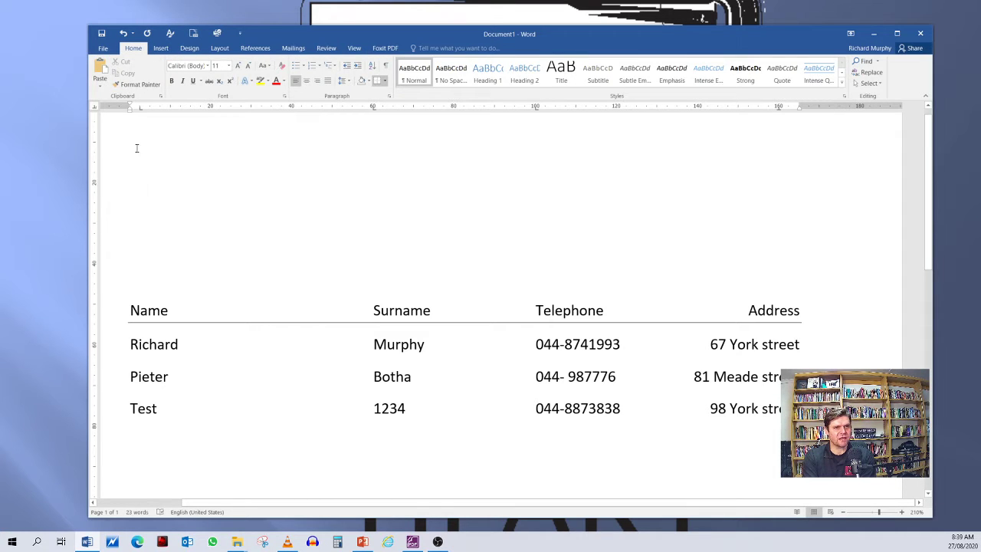
Step: Remove all custom tab stops from the row beginning "Test", including those at about 60, 100 and 160 mm
{"action": "left_click", "coordinate": [160, 217]}
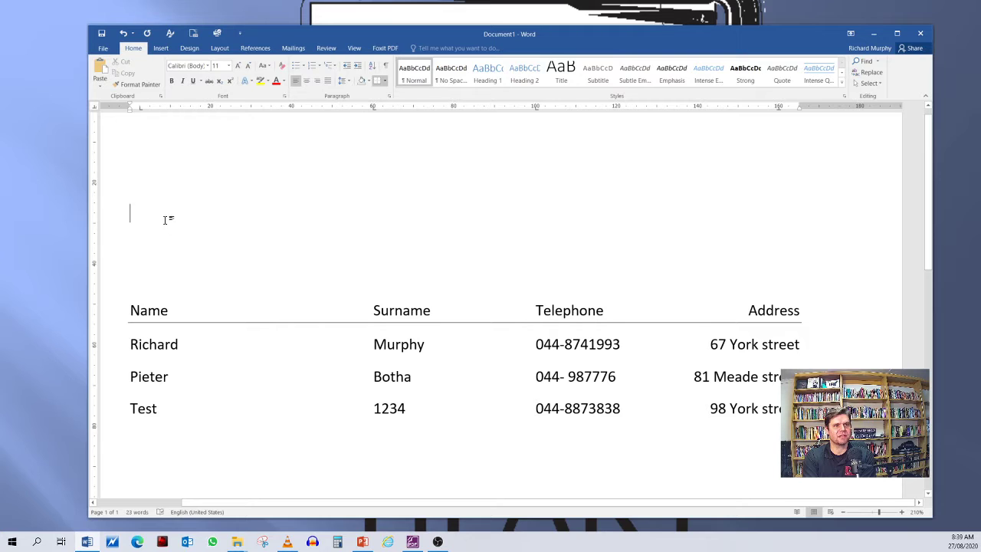
{"action": "scroll", "coordinate": [180, 219], "scroll_direction": "down", "scroll_amount": 5}
{"action": "scroll", "coordinate": [150, 201], "scroll_direction": "up", "scroll_amount": 8}
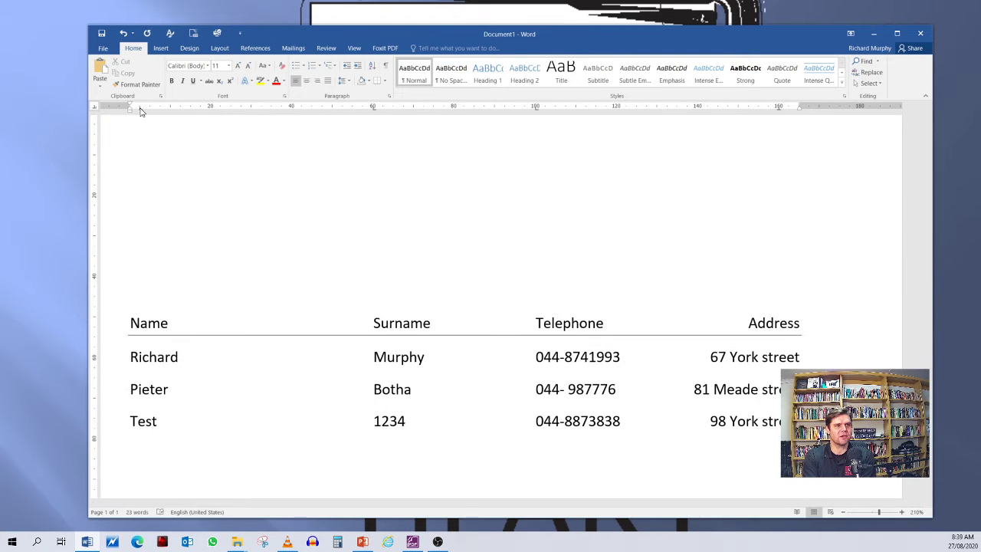
{"action": "left_click_drag", "start_coordinate": [374, 108], "coordinate": [383, 146]}
{"action": "left_click_drag", "start_coordinate": [537, 108], "coordinate": [546, 147]}
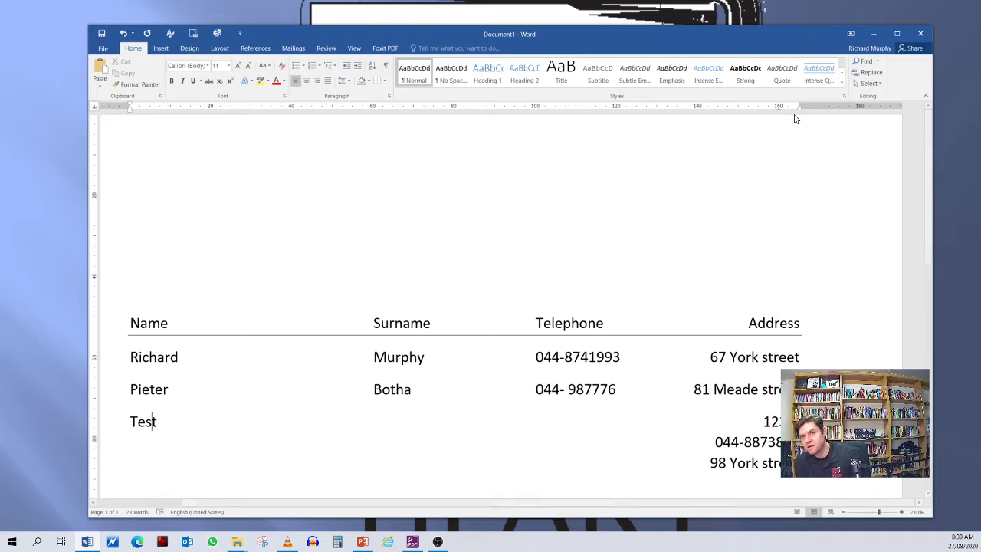
{"action": "mouse_move", "coordinate": [778, 108]}
{"action": "left_mouse_down"}
{"action": "mouse_move", "coordinate": [785, 173]}
{"action": "mouse_move", "coordinate": [774, 183]}
{"action": "left_mouse_up"}
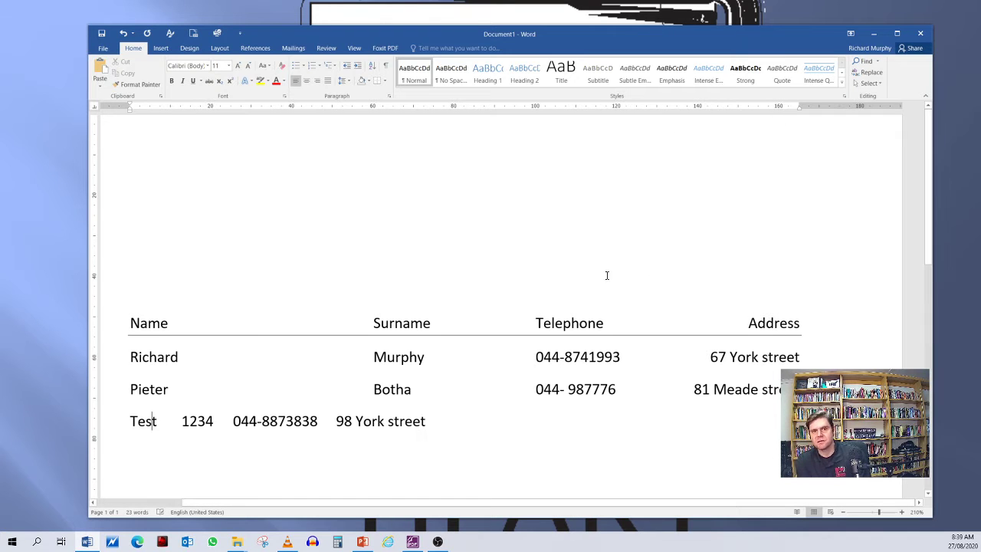
Step: Start a new blank paragraph two lines below the row beginning "Test"
{"action": "scroll", "coordinate": [537, 245], "scroll_direction": "down", "scroll_amount": 2}
{"action": "scroll", "coordinate": [414, 234], "scroll_direction": "up", "scroll_amount": 1}
{"action": "scroll", "coordinate": [411, 236], "scroll_direction": "up", "scroll_amount": 2}
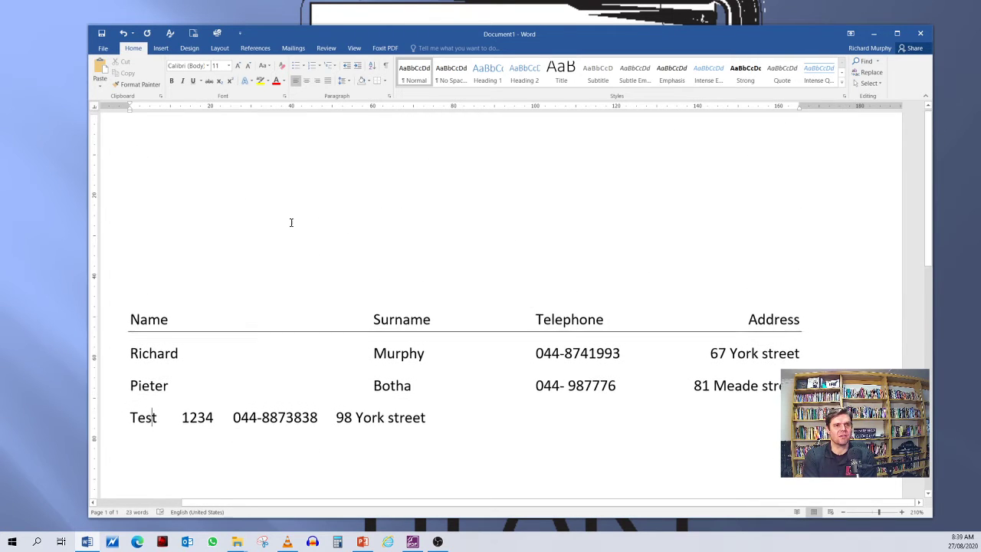
{"action": "left_click", "coordinate": [161, 159]}
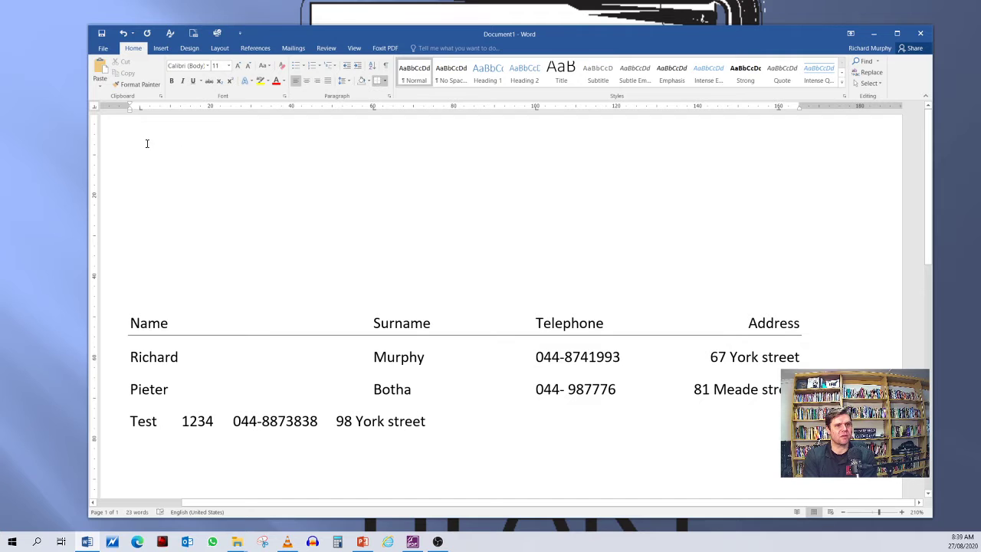
{"action": "scroll", "coordinate": [191, 194], "scroll_direction": "down", "scroll_amount": 8}
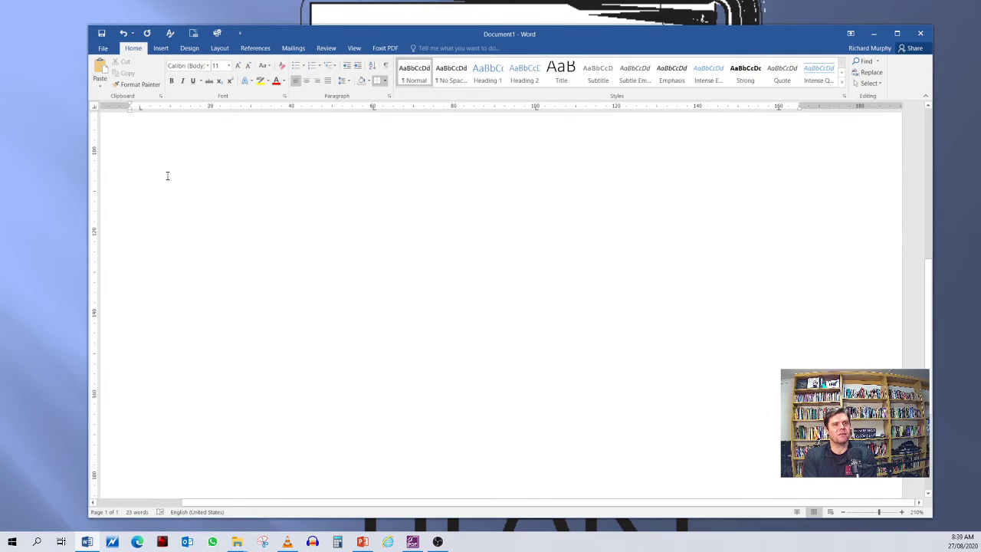
{"action": "scroll", "coordinate": [161, 182], "scroll_direction": "up", "scroll_amount": 2}
{"action": "scroll", "coordinate": [176, 189], "scroll_direction": "down", "scroll_amount": 3}
{"action": "left_click", "coordinate": [142, 166]}
{"action": "left_click", "coordinate": [440, 142]}
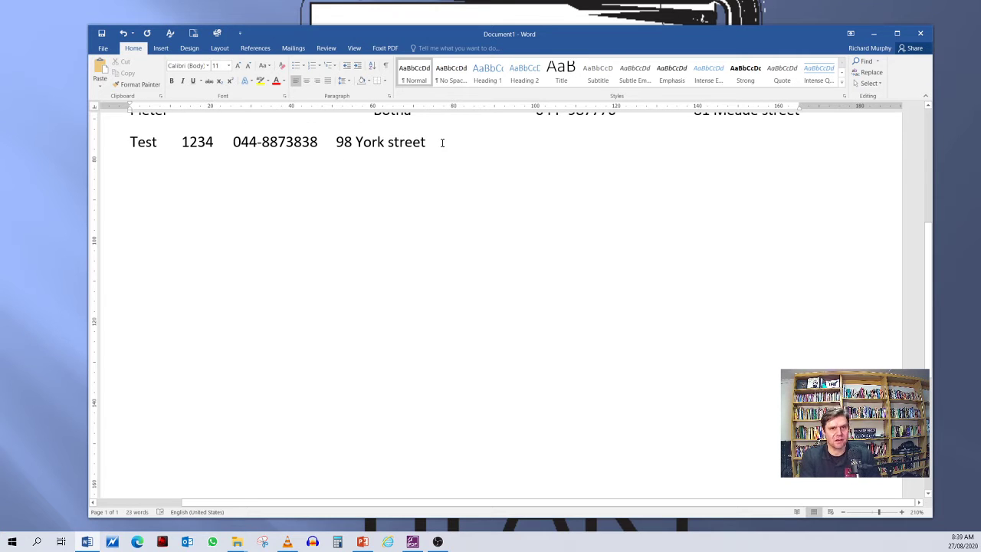
{"action": "key", "text": "Return"}
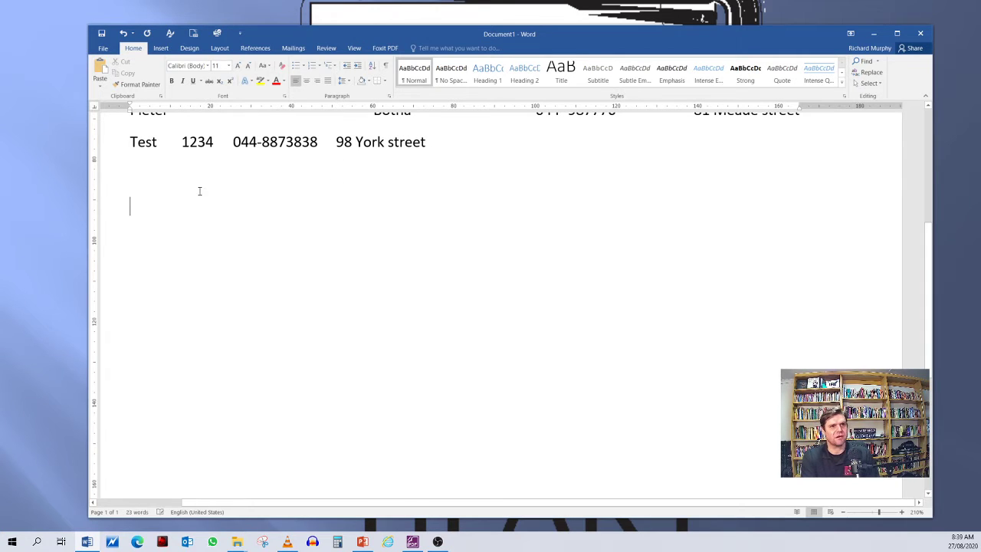
Step: Set a left tab stop at about 5 mm for the blank paragraph, and dismiss the Page Setup dialog without changes
{"action": "scroll", "coordinate": [203, 191], "scroll_direction": "down", "scroll_amount": 1}
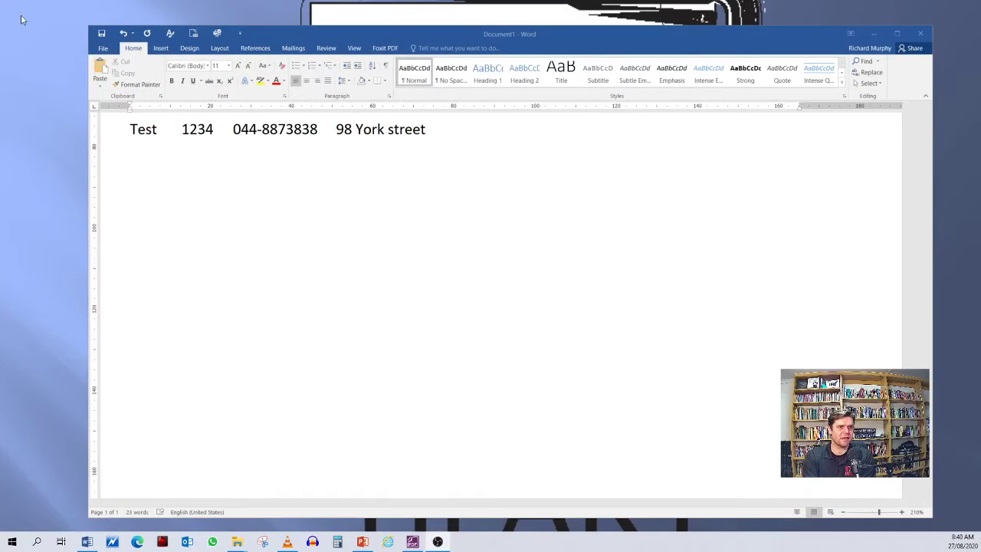
{"action": "left_click", "coordinate": [212, 110]}
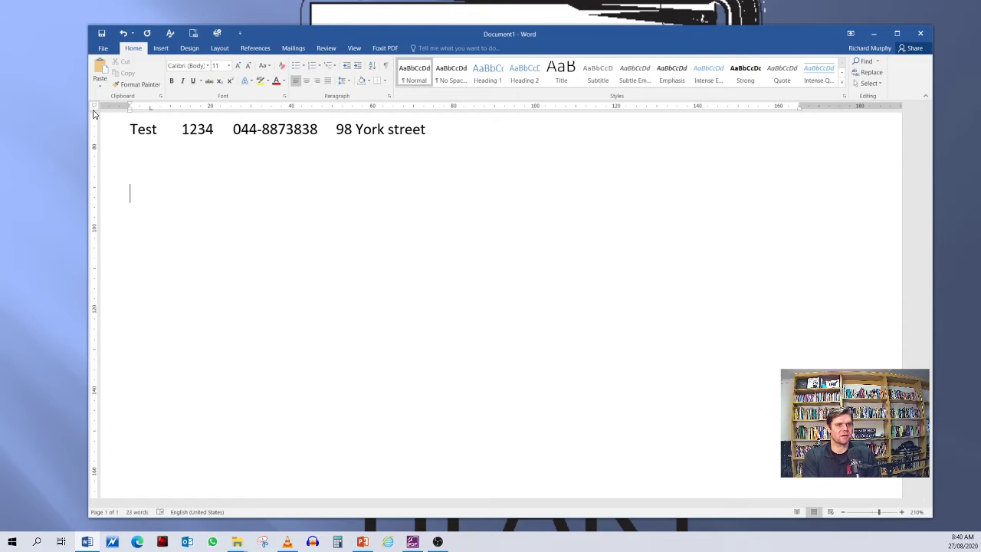
{"action": "left_click", "coordinate": [210, 105]}
{"action": "double_click", "coordinate": [210, 106]}
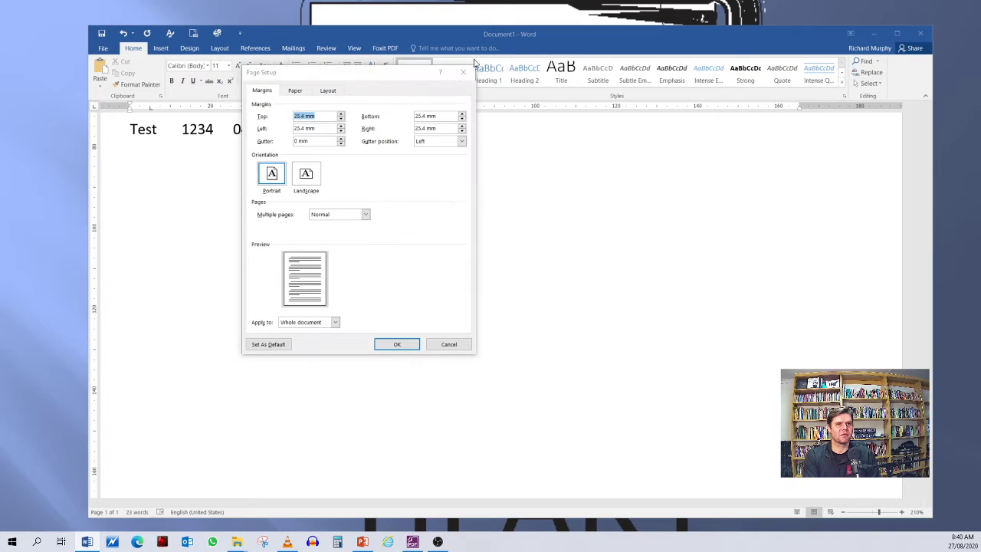
{"action": "key", "text": "Escape"}
{"action": "scroll", "coordinate": [206, 107], "scroll_direction": "up", "scroll_amount": 2}
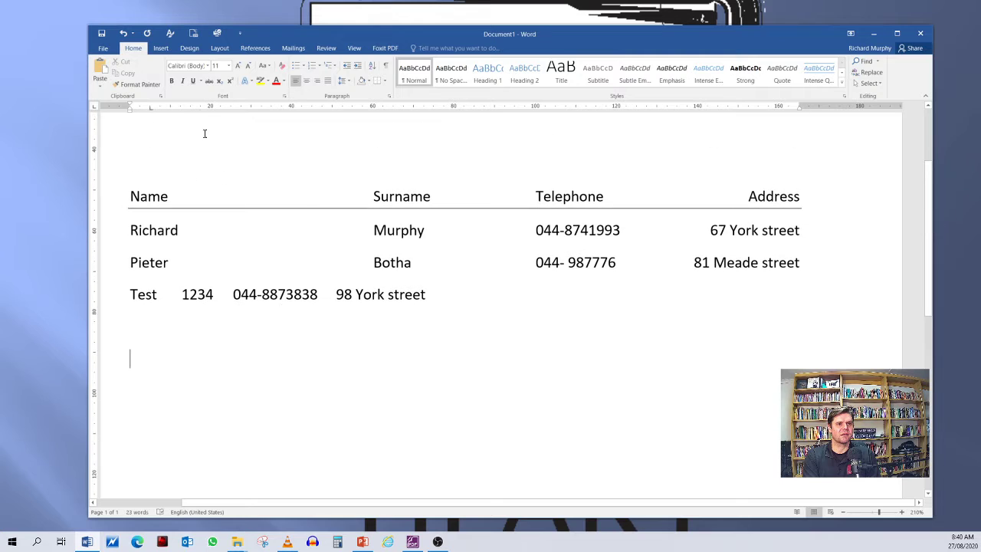
Step: In the blank paragraph near the page top, set a left tab at 20 mm, a centre tab at 60 mm and a right tab at 100 mm
{"action": "scroll", "coordinate": [175, 160], "scroll_direction": "up", "scroll_amount": 3}
{"action": "left_click", "coordinate": [160, 179]}
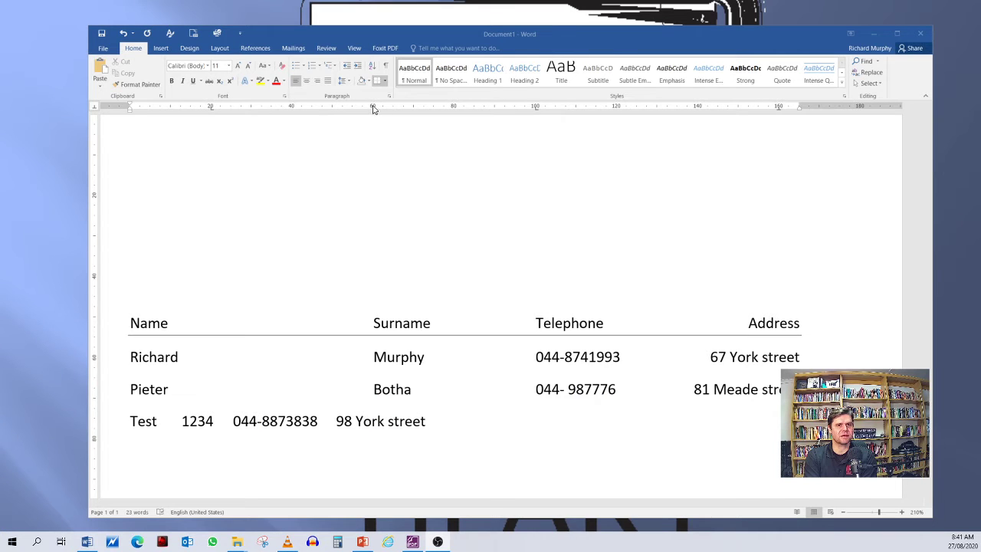
{"action": "left_click", "coordinate": [373, 109]}
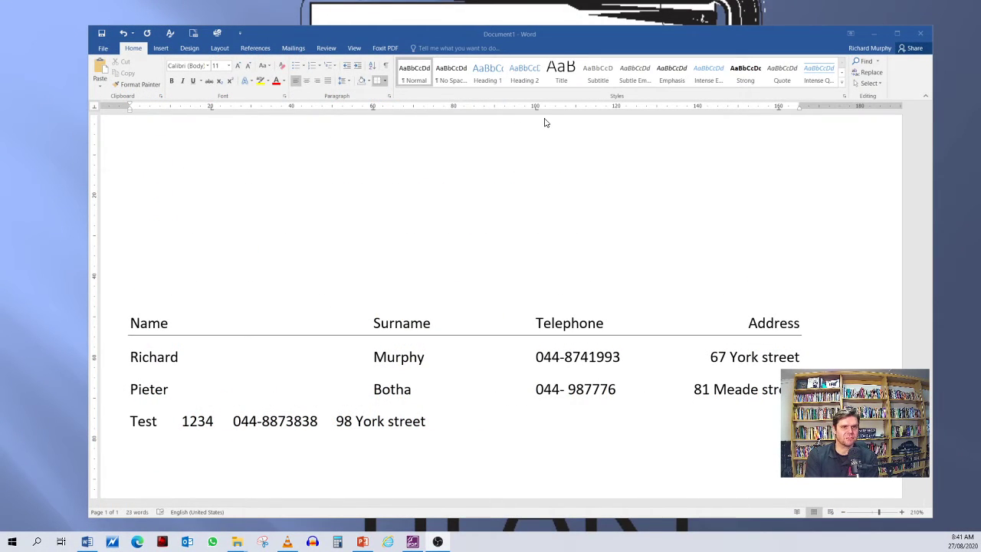
{"action": "left_click", "coordinate": [537, 116]}
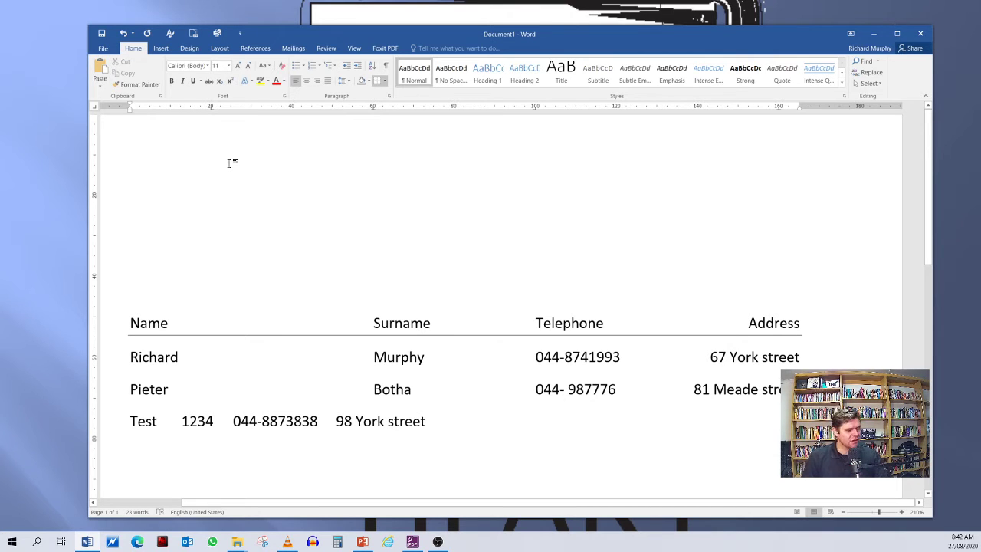
Step: Enter a heading row with "Name", "Surname" and "Tel", each aligned to its own tab stop
{"action": "key", "text": "Tab"}
{"action": "type", "text": "Name"}
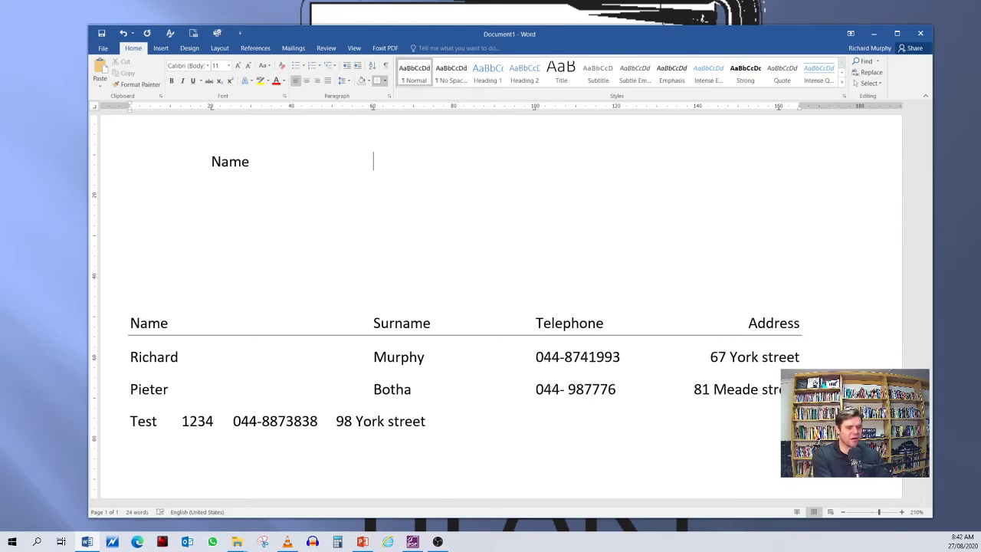
{"action": "type", "text": "Surname"}
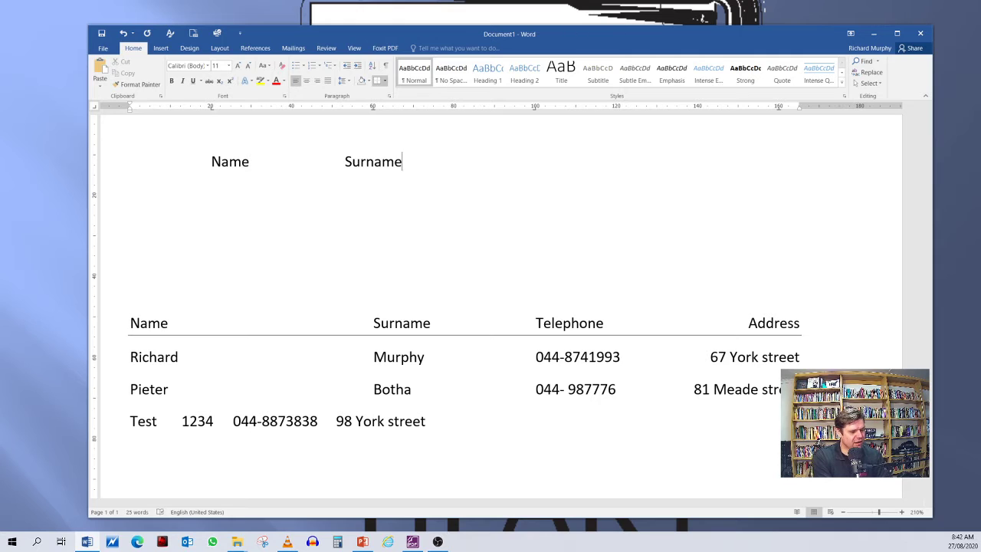
{"action": "key", "text": "Tab"}
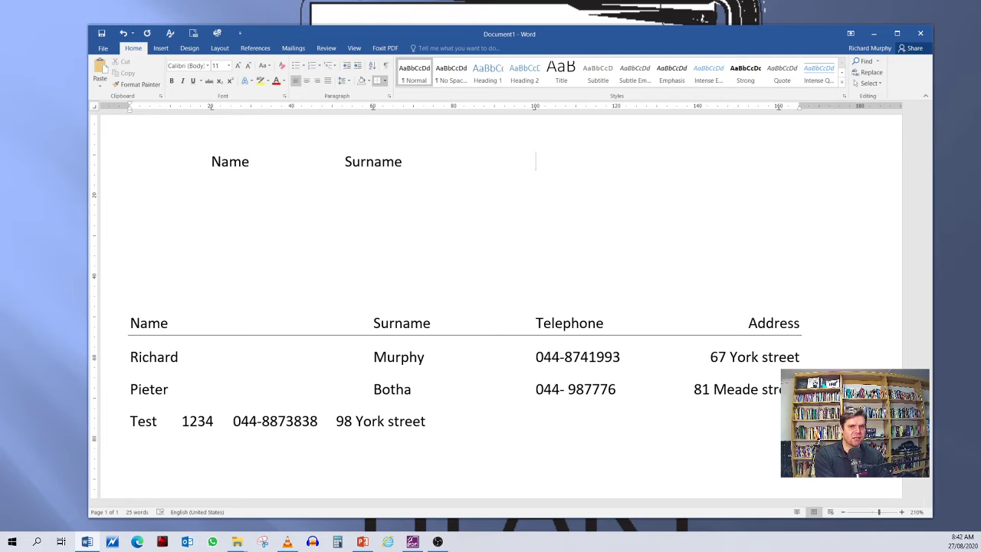
{"action": "type", "text": "Tel"}
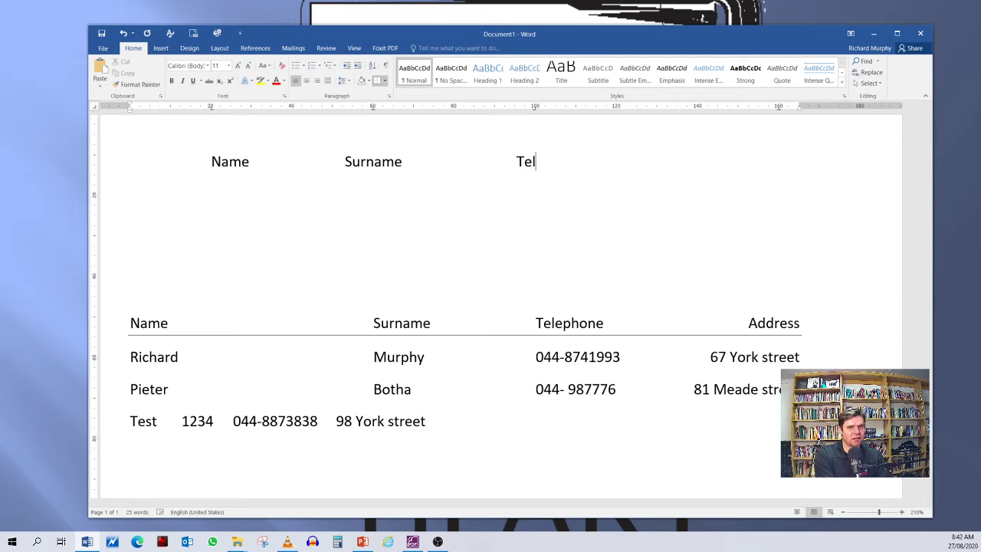
{"action": "key", "text": "Return"}
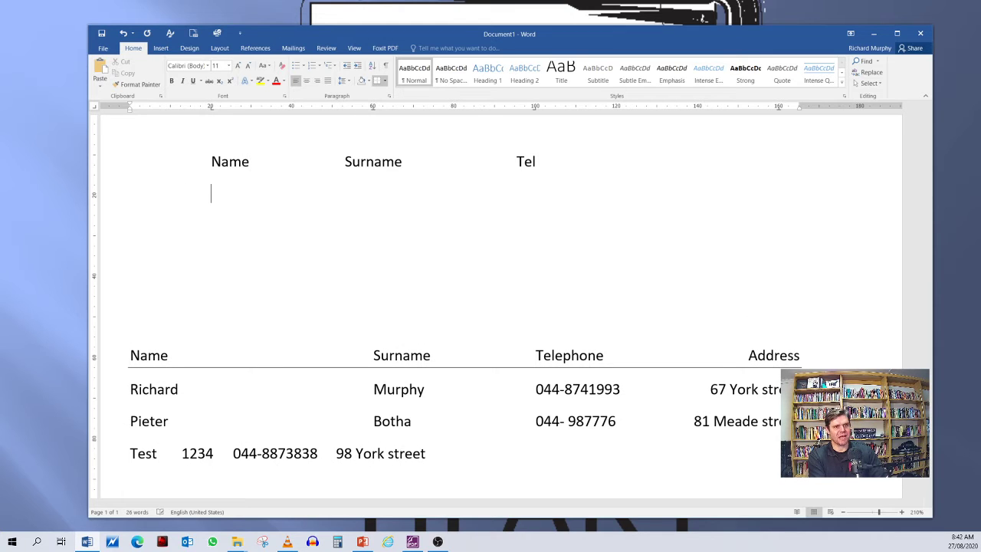
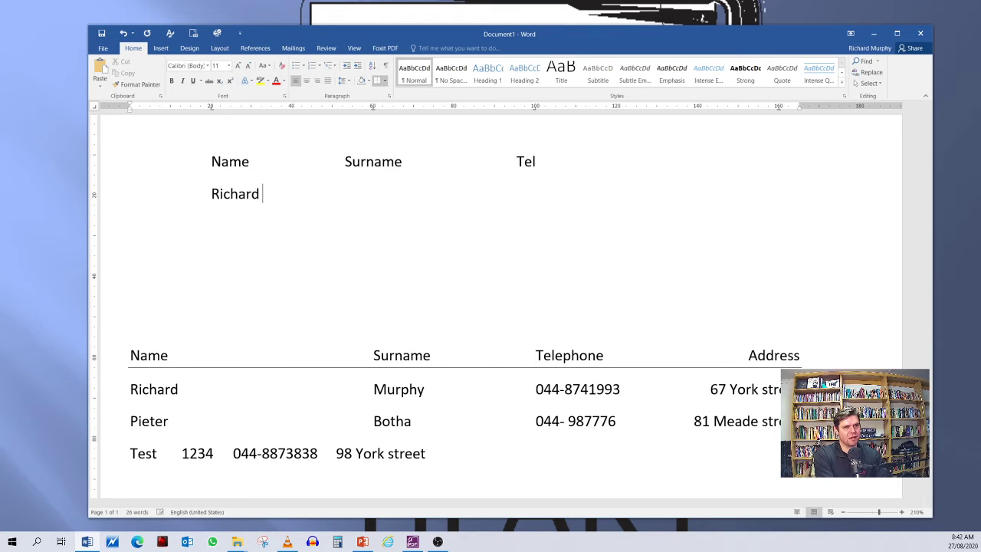
Step: Fill the row under the headings with a person's first name, surname and telephone number at the matching tab stops
{"action": "key", "text": "Tab"}
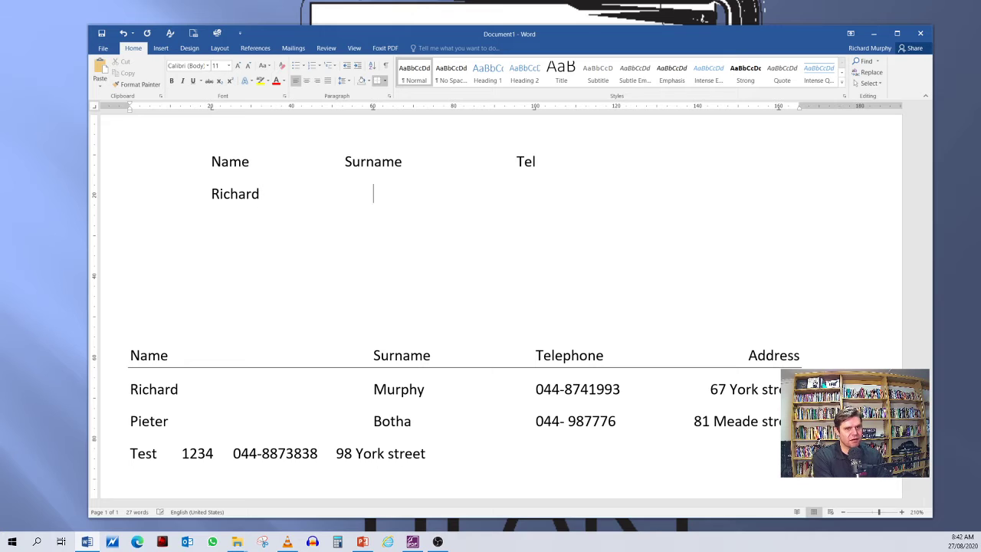
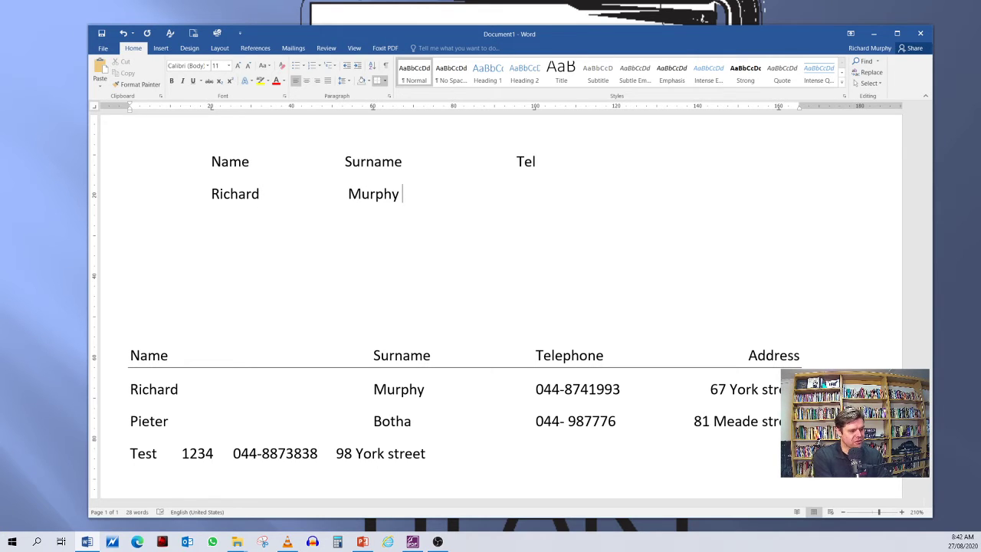
{"action": "key", "text": "Tab"}
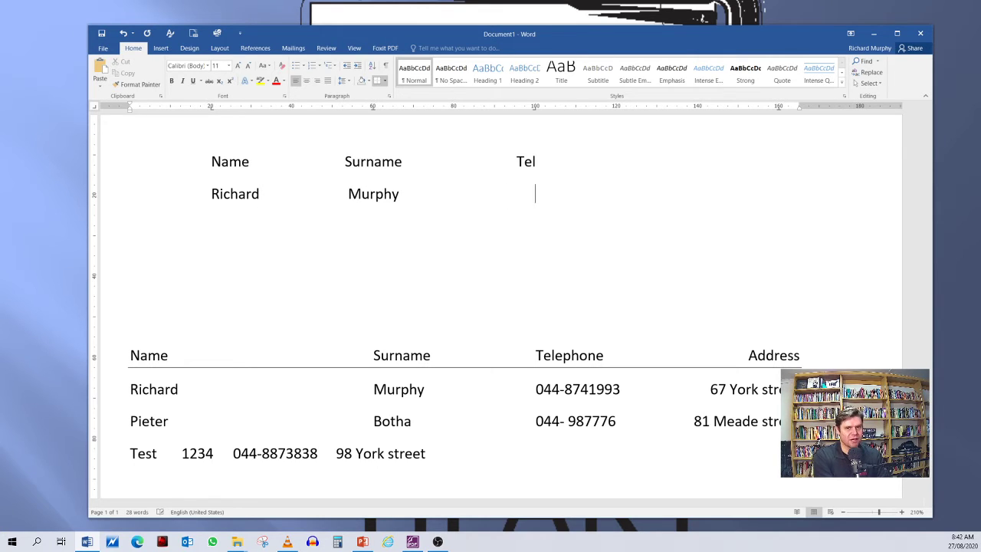
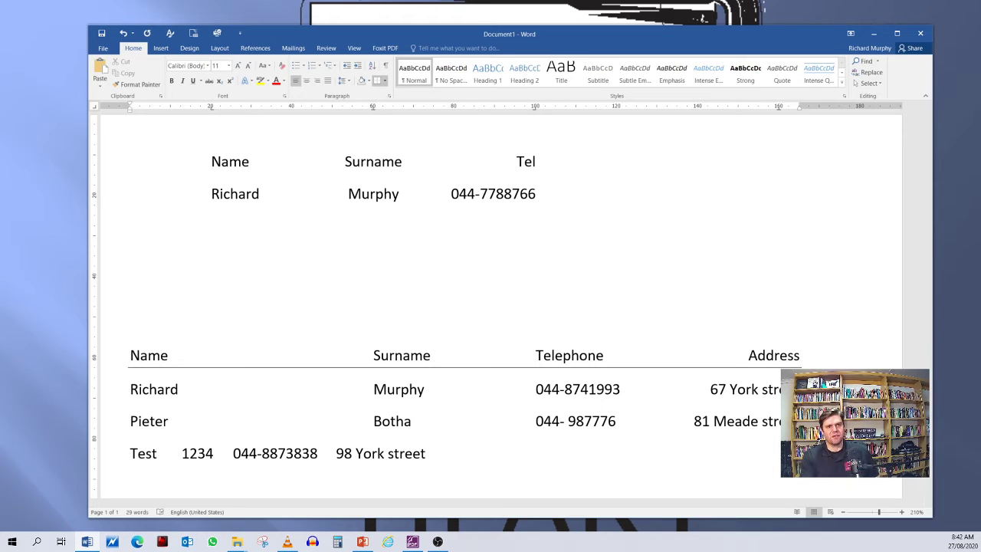
{"action": "key", "text": "Return"}
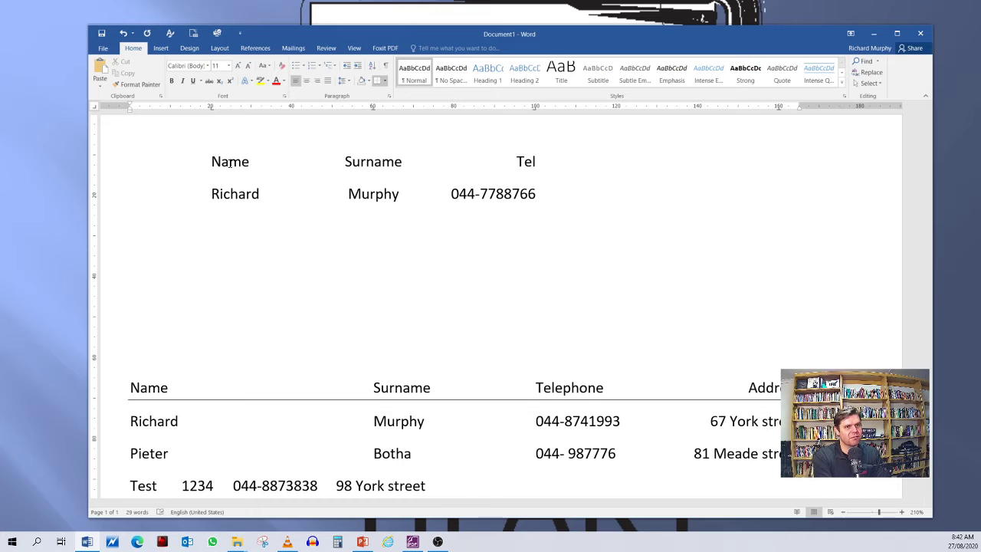
Step: Add a placeholder row reading "JKHKKJH", "JKKJHJ" and "KJHJKHJKKJH" at the three tab stops
{"action": "type", "text": "JKHKKJH"}
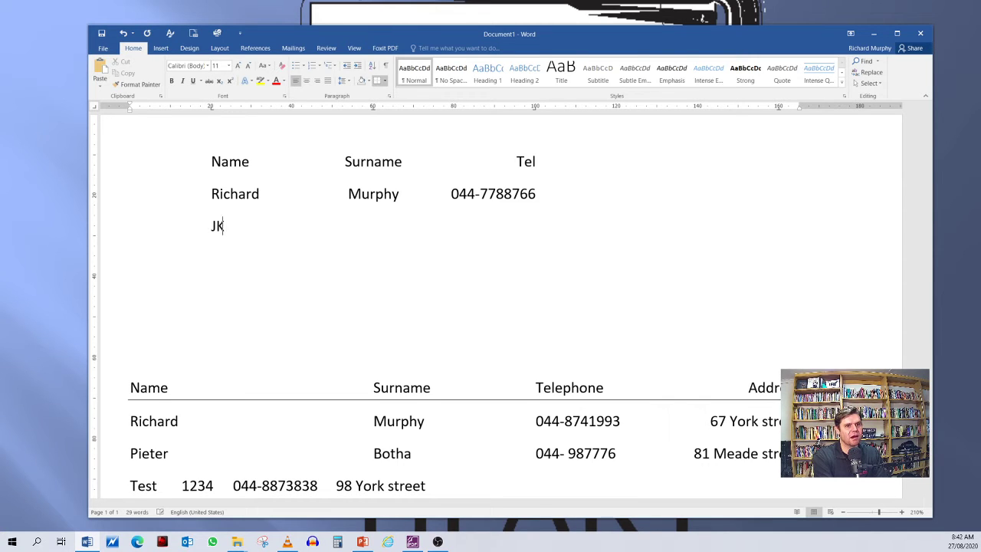
{"action": "key", "text": "Tab"}
{"action": "key", "text": "Tab"}
{"action": "type", "text": "JKKJHJ"}
{"action": "key", "text": "Tab"}
{"action": "type", "text": "KJHJKHJKKJH"}
{"action": "key", "text": "Return"}
Step: Add another placeholder row reading "HKJHKK", "KJKHK" and "KJHKKHJ" at the tab stops, with a blank line below it
{"action": "key", "text": "Tab"}
{"action": "type", "text": "HKJHKK"}
{"action": "key", "text": "Tab"}
{"action": "type", "text": "KJHK"}
{"action": "key", "text": "Tab"}
{"action": "key", "text": "Tab"}
{"action": "type", "text": "KJHKKHJ"}
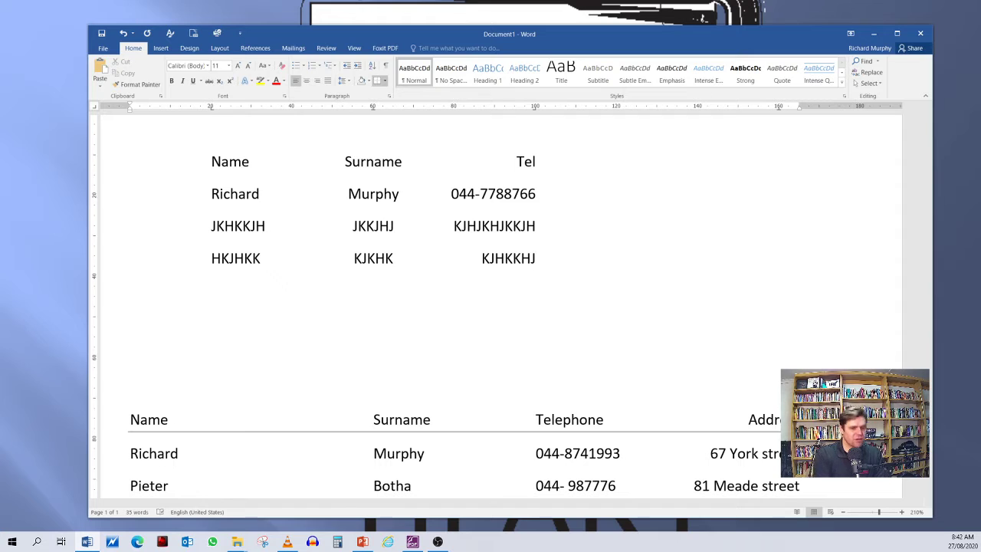
{"action": "key", "text": "Return"}
{"action": "key", "text": "BackSpace"}
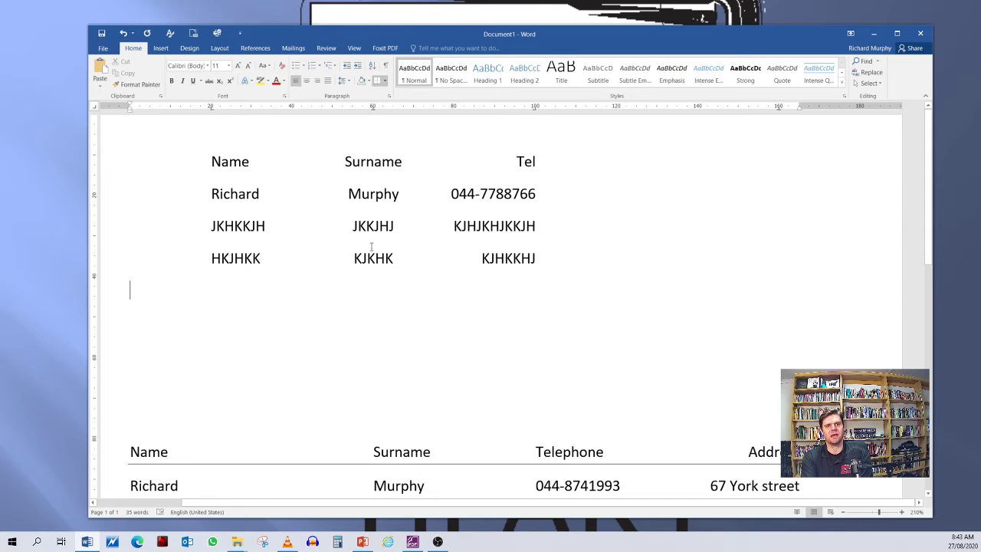
Step: Select the four tabbed rows and review the settings of their tab stops at 20, 60, 100 and 160 mm
{"action": "left_click_drag", "start_coordinate": [210, 158], "coordinate": [569, 267]}
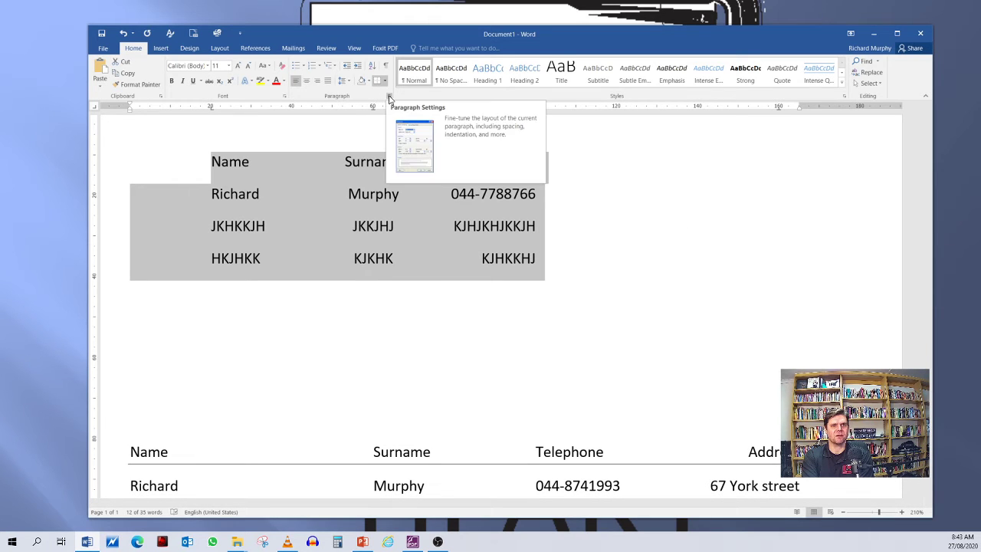
{"action": "left_click", "coordinate": [389, 98]}
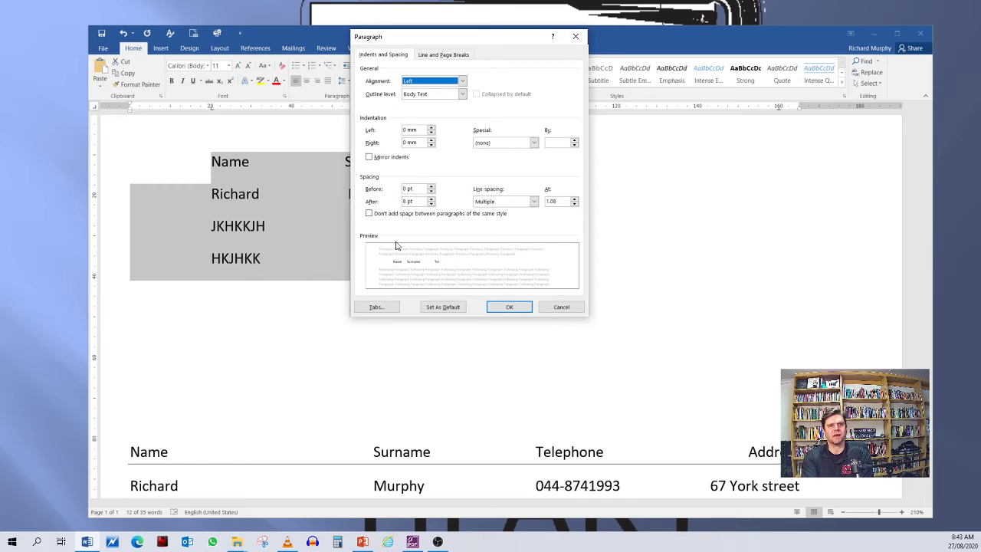
{"action": "left_click", "coordinate": [375, 306]}
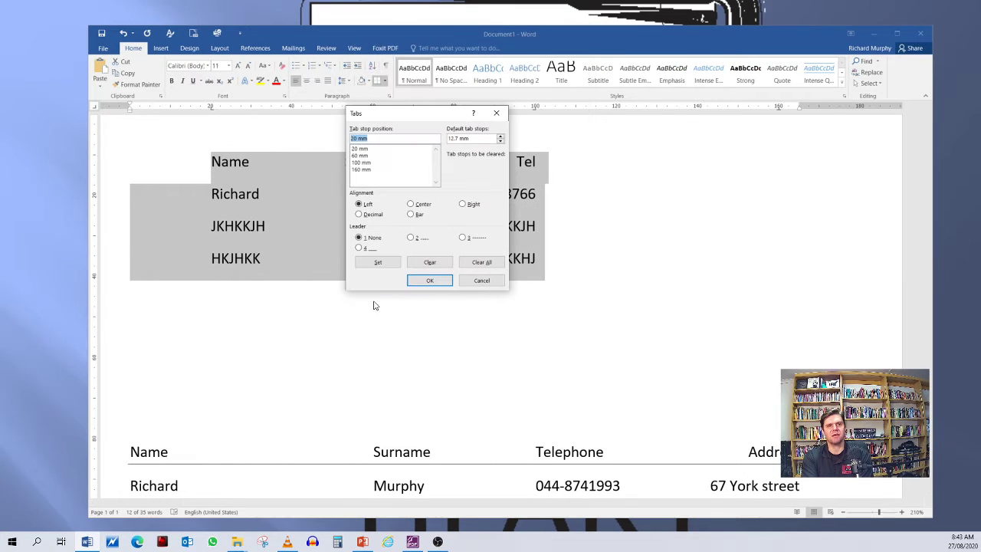
{"action": "left_click", "coordinate": [362, 149]}
{"action": "left_click", "coordinate": [361, 156]}
{"action": "left_click", "coordinate": [362, 162]}
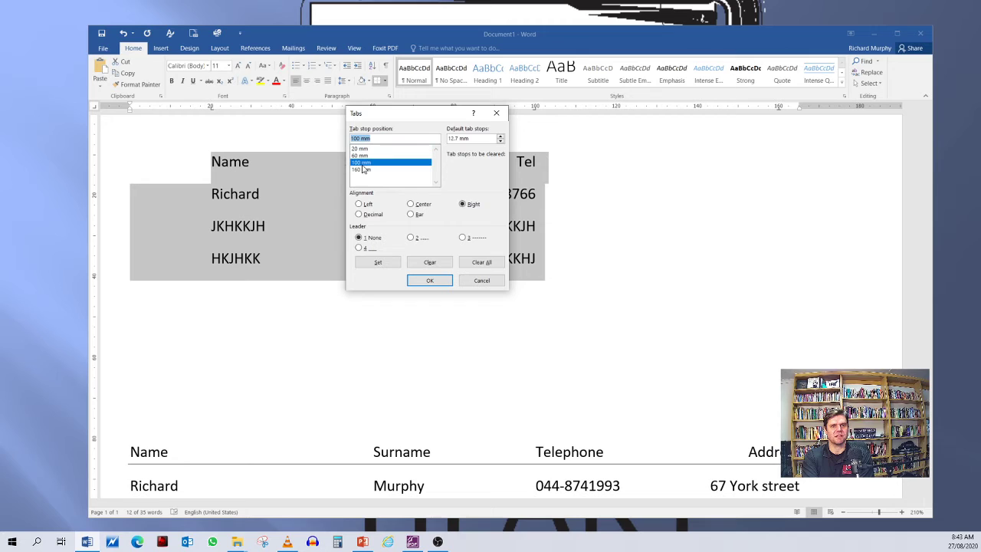
{"action": "left_click", "coordinate": [363, 170]}
{"action": "left_click", "coordinate": [362, 149]}
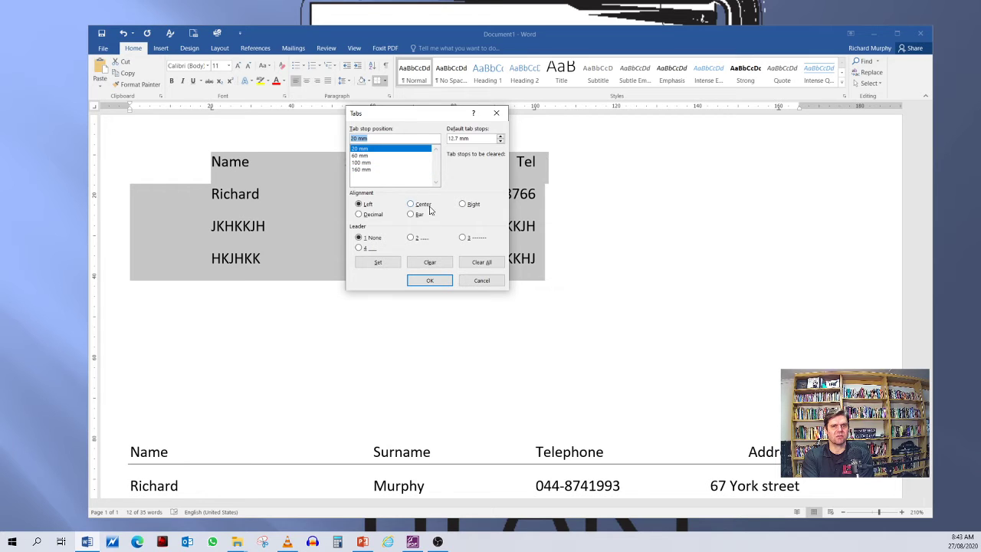
Step: Apply the dotted leader, option 2, to the 100 mm right tab stop of the selected rows
{"action": "left_click", "coordinate": [363, 164]}
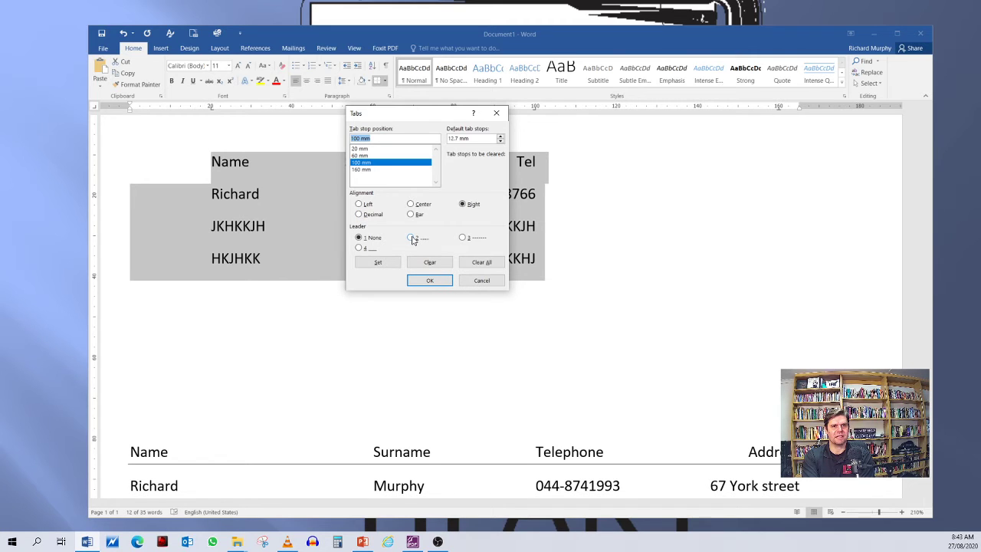
{"action": "left_click", "coordinate": [365, 171]}
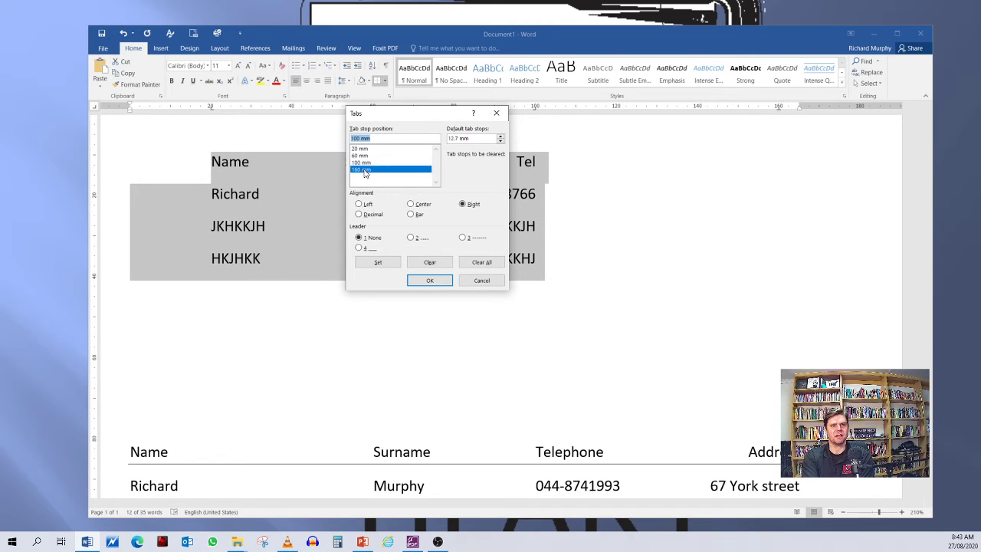
{"action": "left_click", "coordinate": [363, 164]}
{"action": "left_click", "coordinate": [413, 237]}
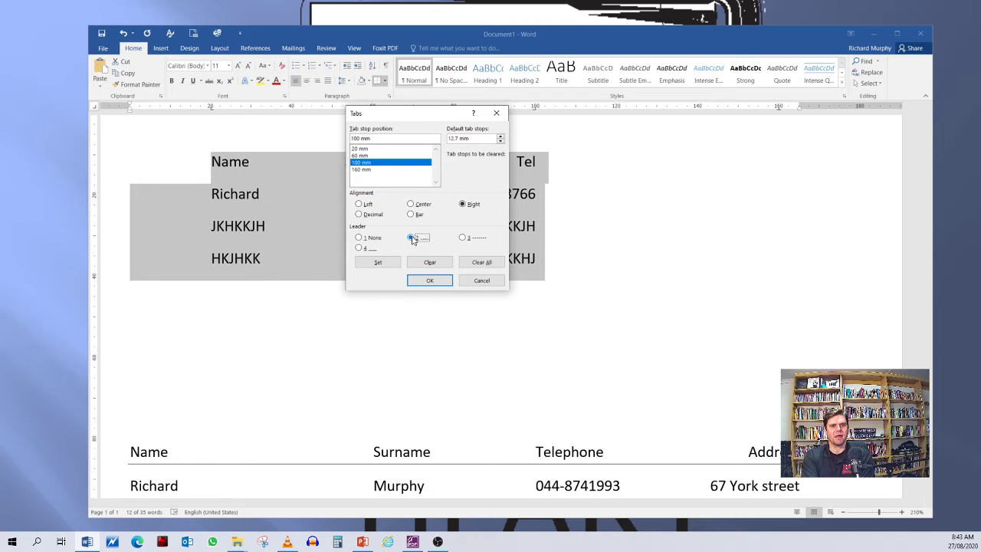
{"action": "left_click", "coordinate": [432, 280]}
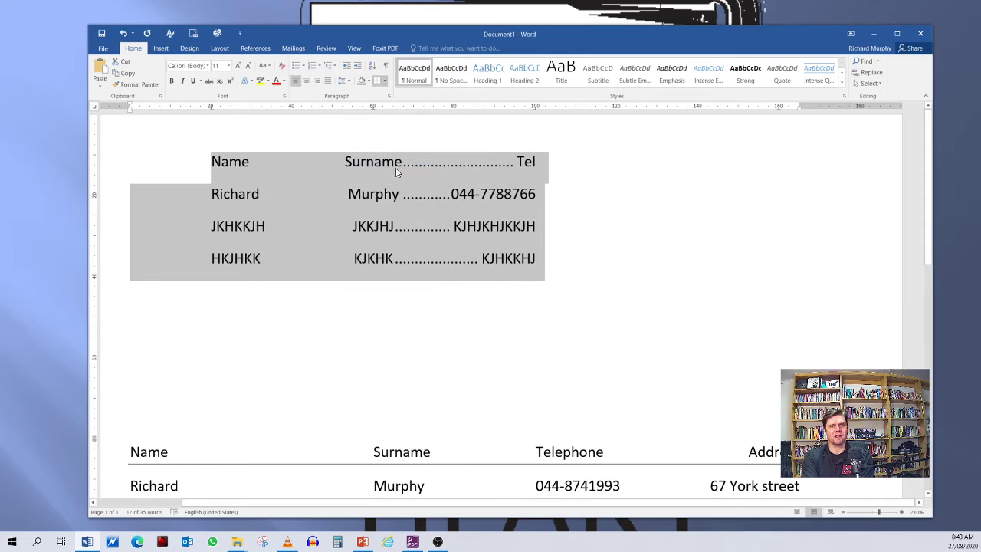